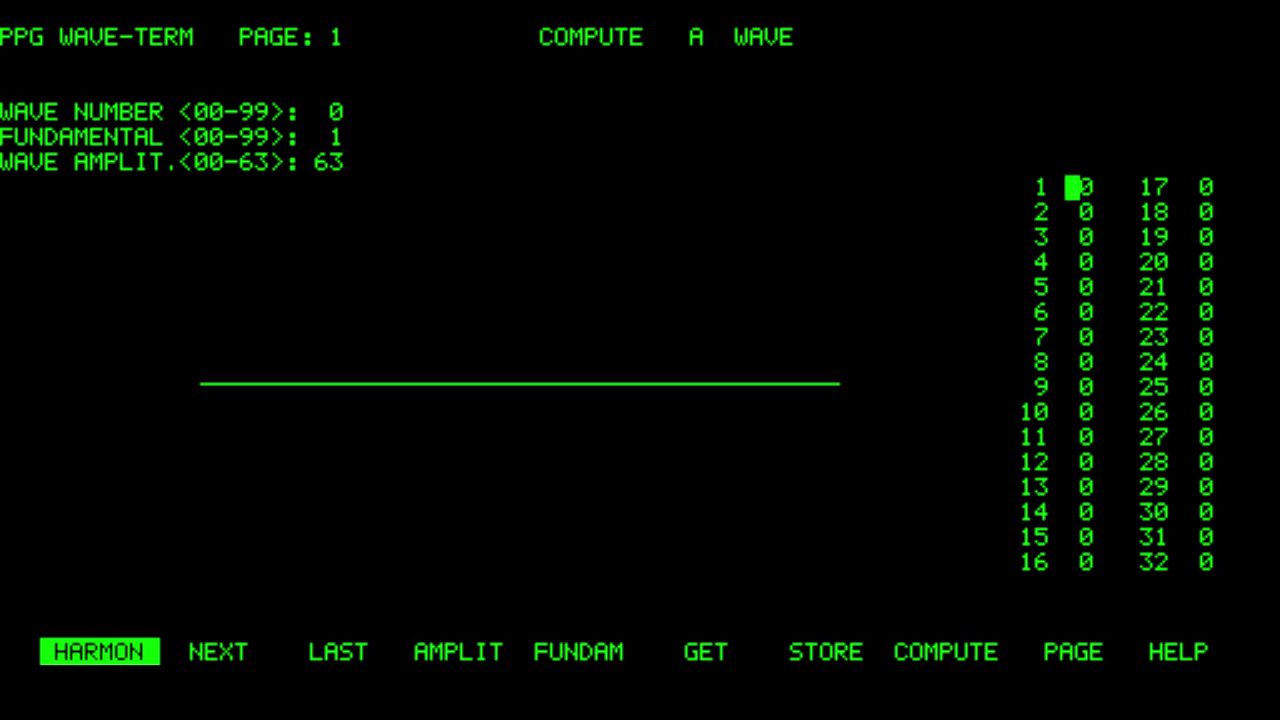
# Set harmonic 1 of the wave to 63 and its fundamental to 5.
pyautogui.write('63')
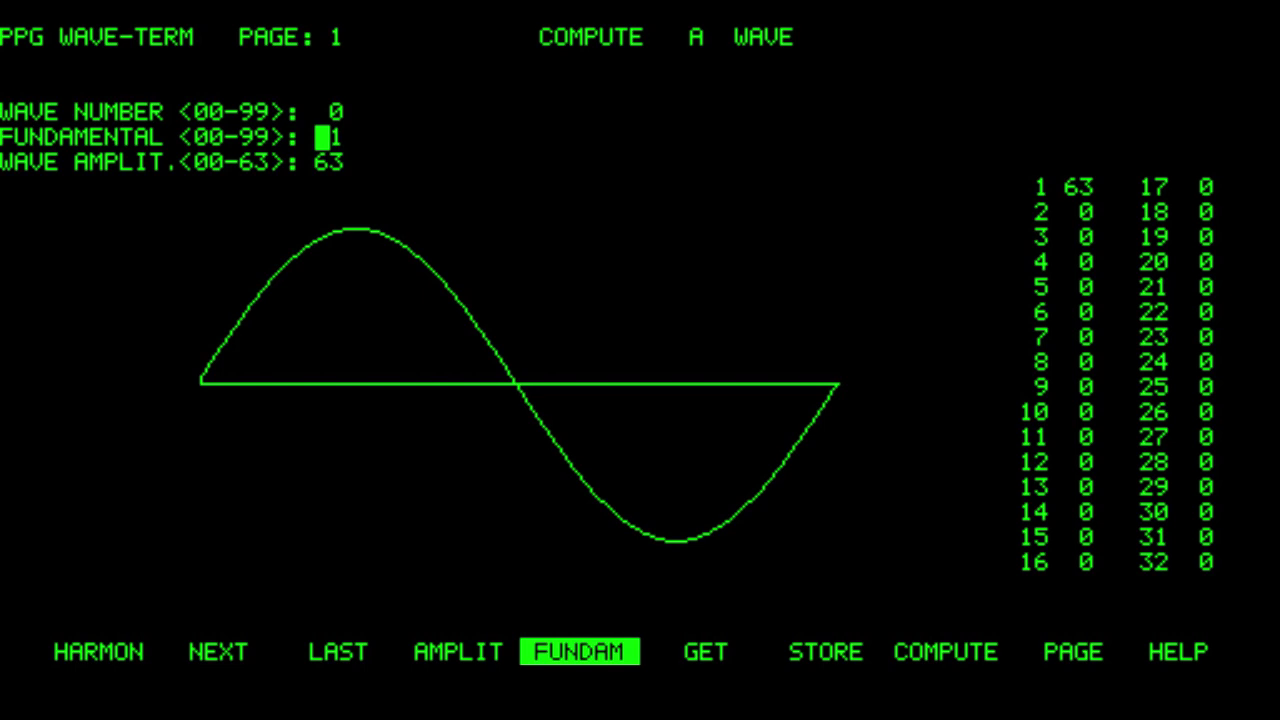
pyautogui.write('55')
pyautogui.press('F5')
pyautogui.write('05')
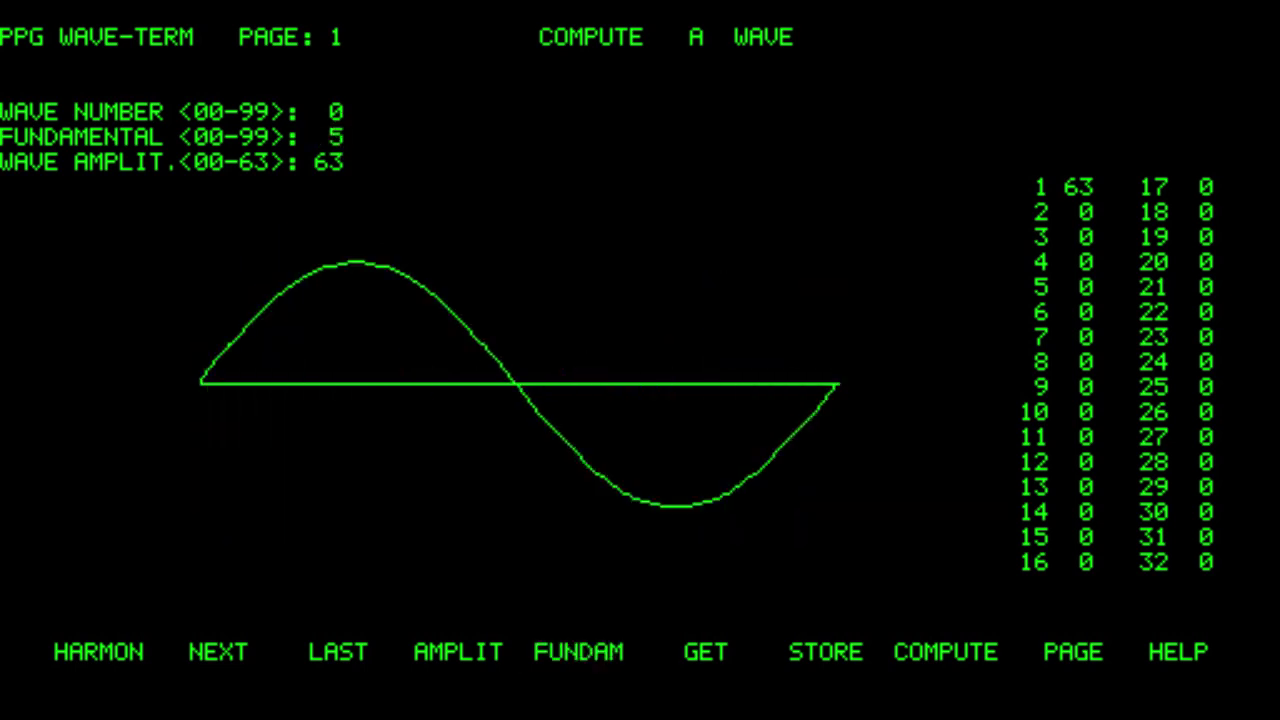
# Try fundamental values 6, 9 and 10 on the computed wave.
pyautogui.press('F5')
pyautogui.write('06')
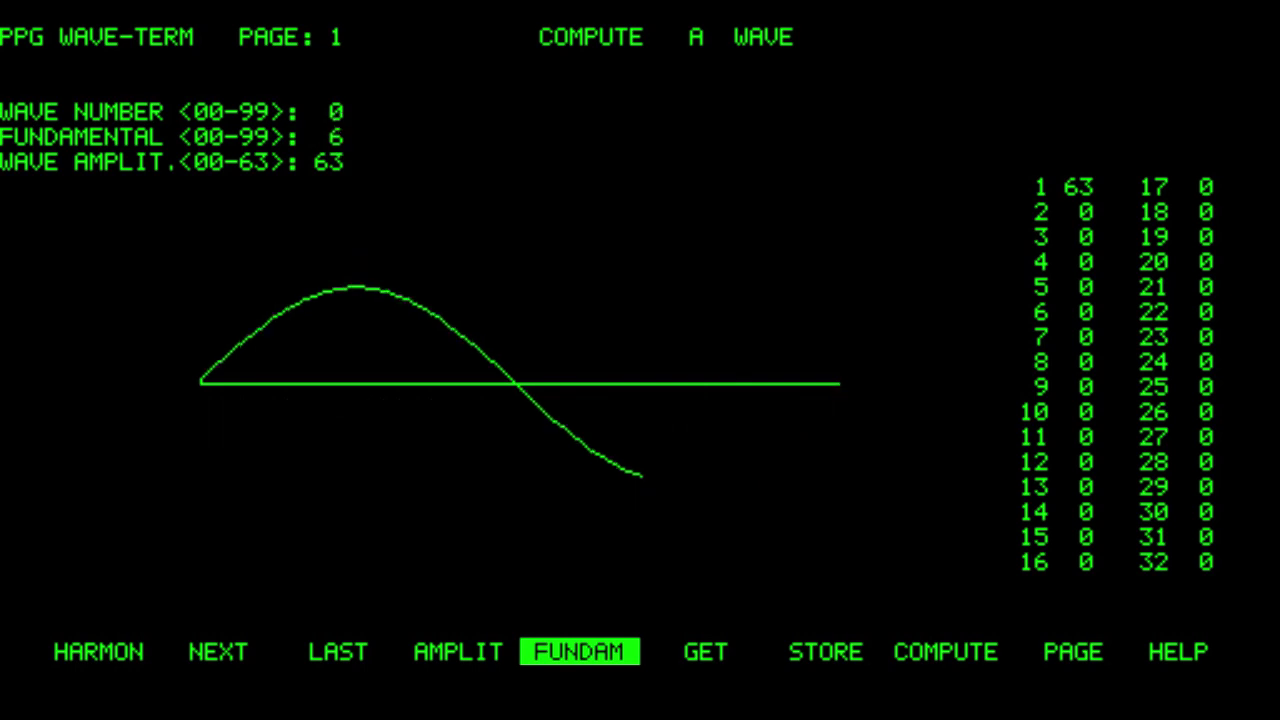
pyautogui.press('F5')
pyautogui.press('F5')
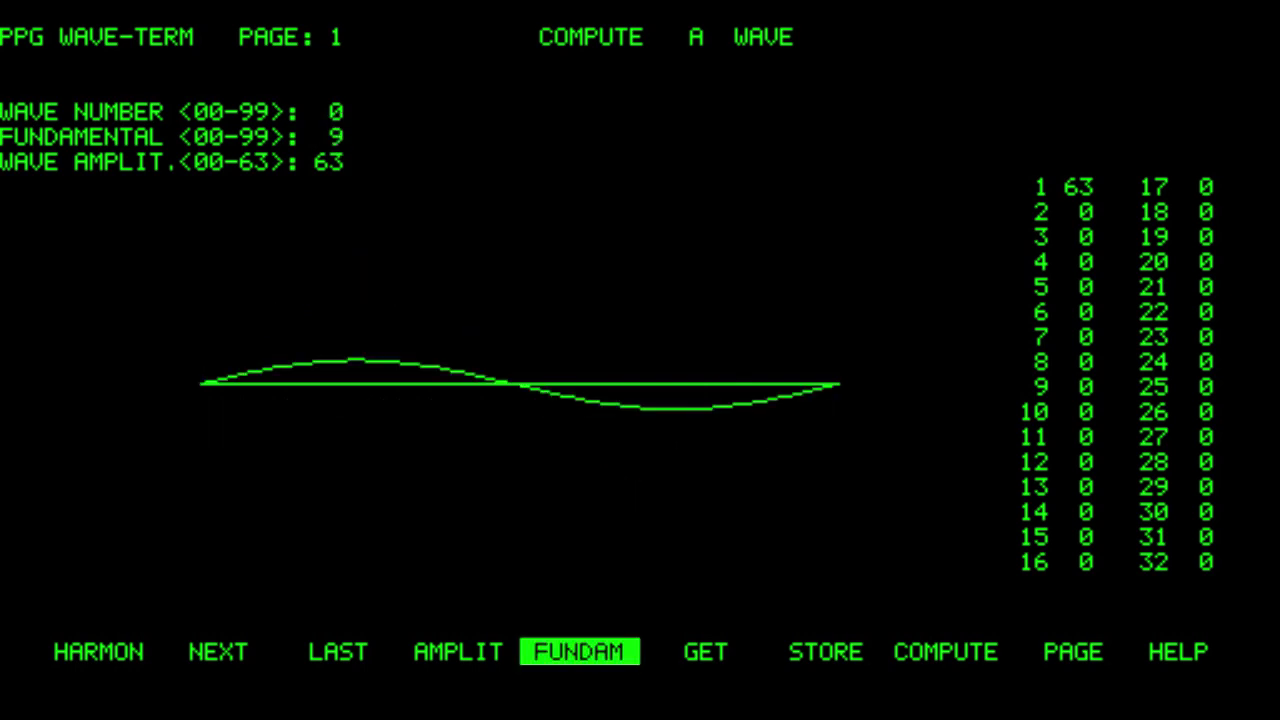
pyautogui.write('10')
# Try higher fundamental values on the wave: 20, 30, 67 and 31.
pyautogui.press('F5')
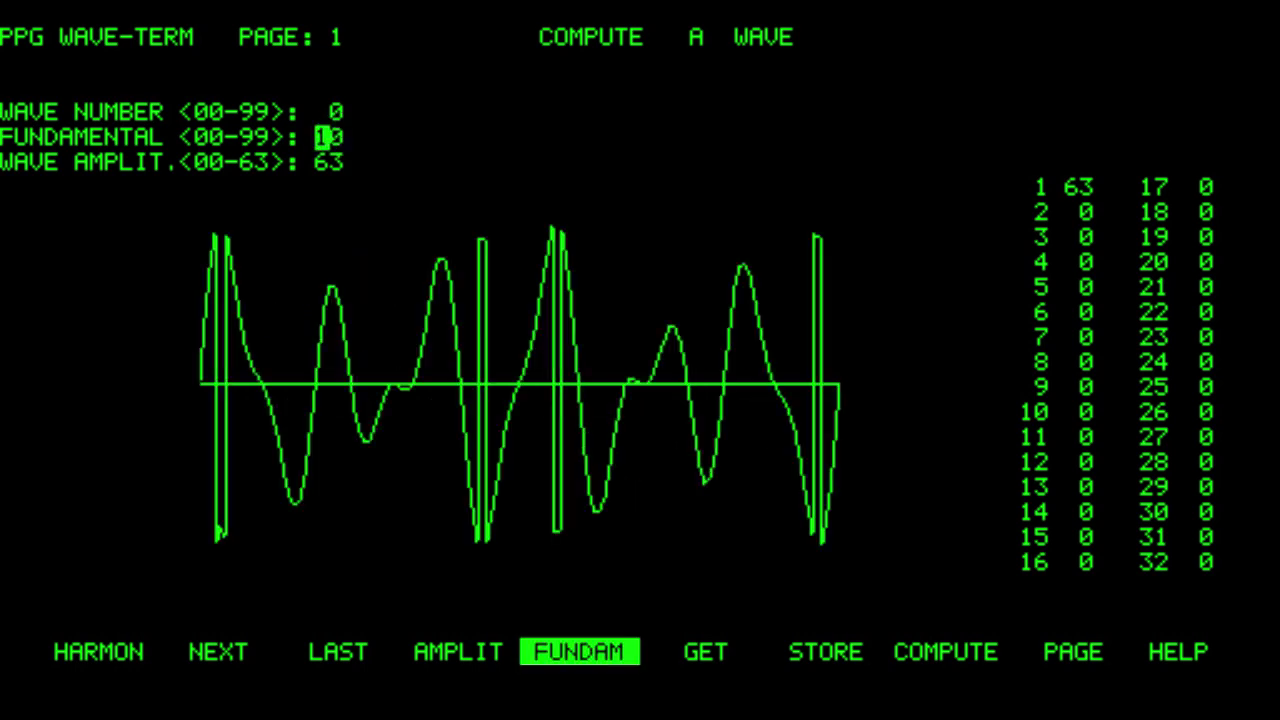
pyautogui.write('20')
pyautogui.press('F5')
pyautogui.write('30')
pyautogui.press('F5')
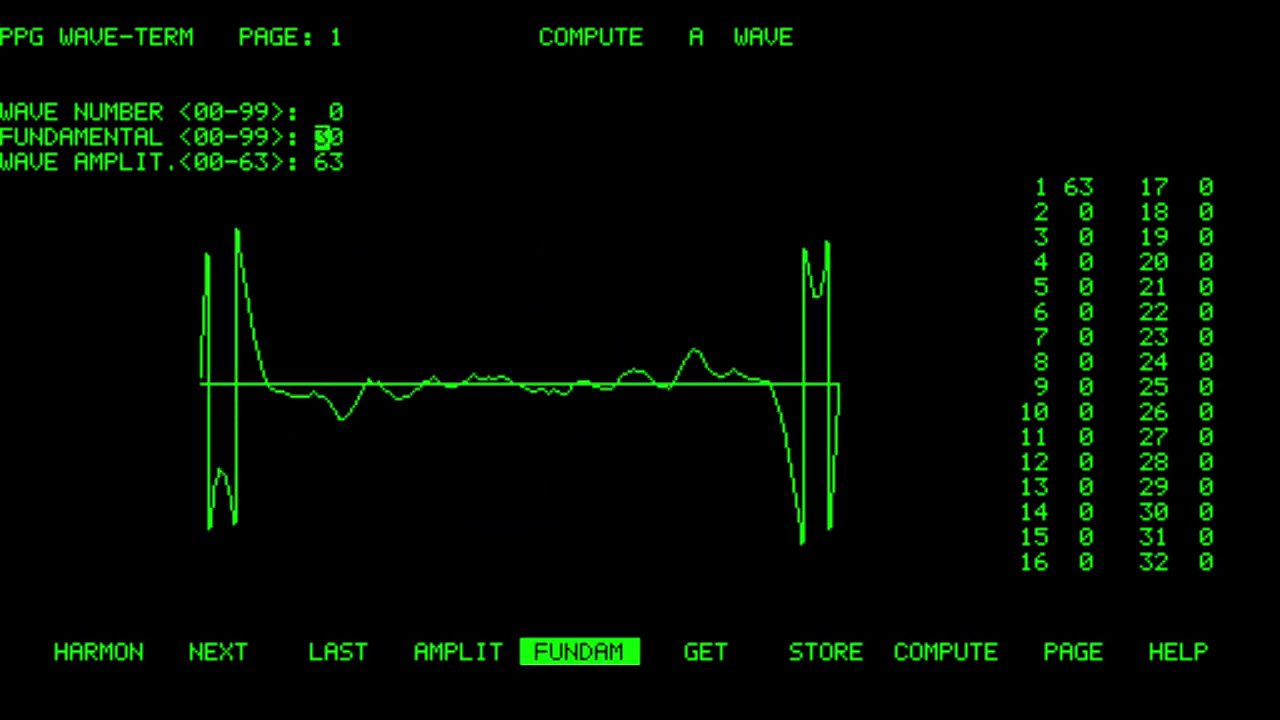
pyautogui.write('67')
pyautogui.press('F5')
pyautogui.write('31')
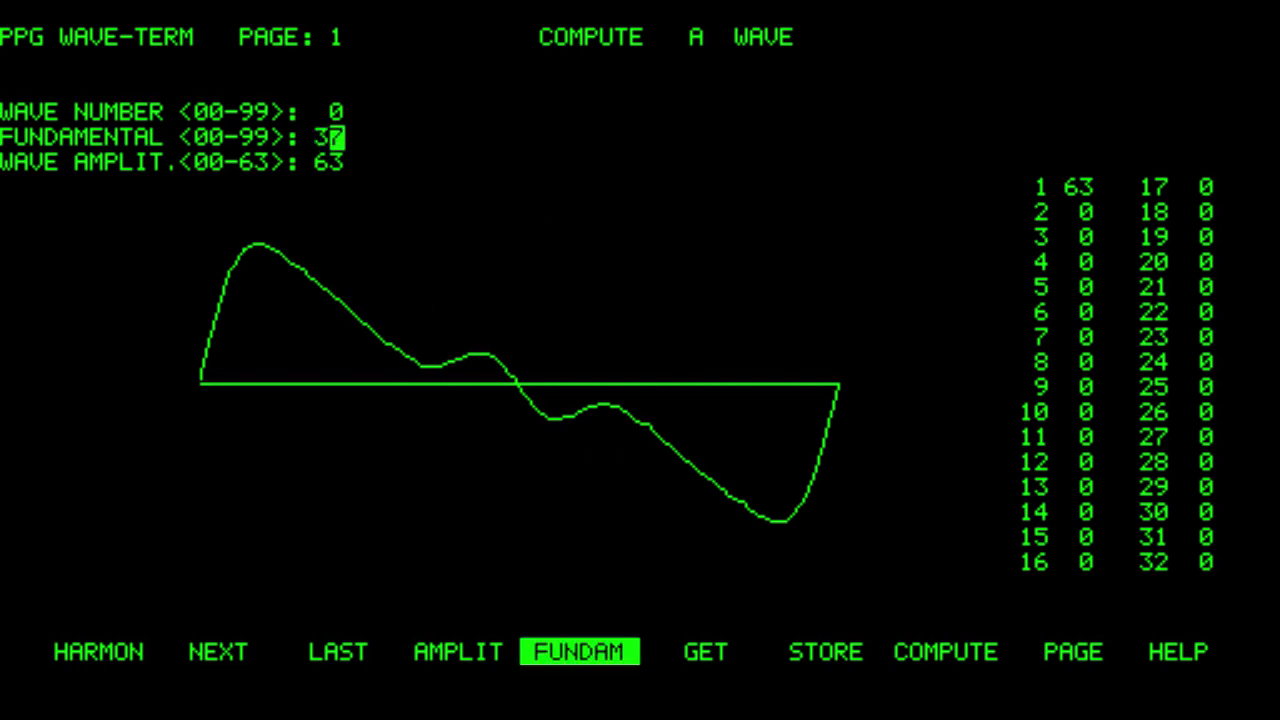
# Step the wave's fundamental through 32, 33, 34, 35 and 36 to compare the resulting shapes.
pyautogui.press('F5')
pyautogui.write('32')
pyautogui.press('F5')
pyautogui.write('33')
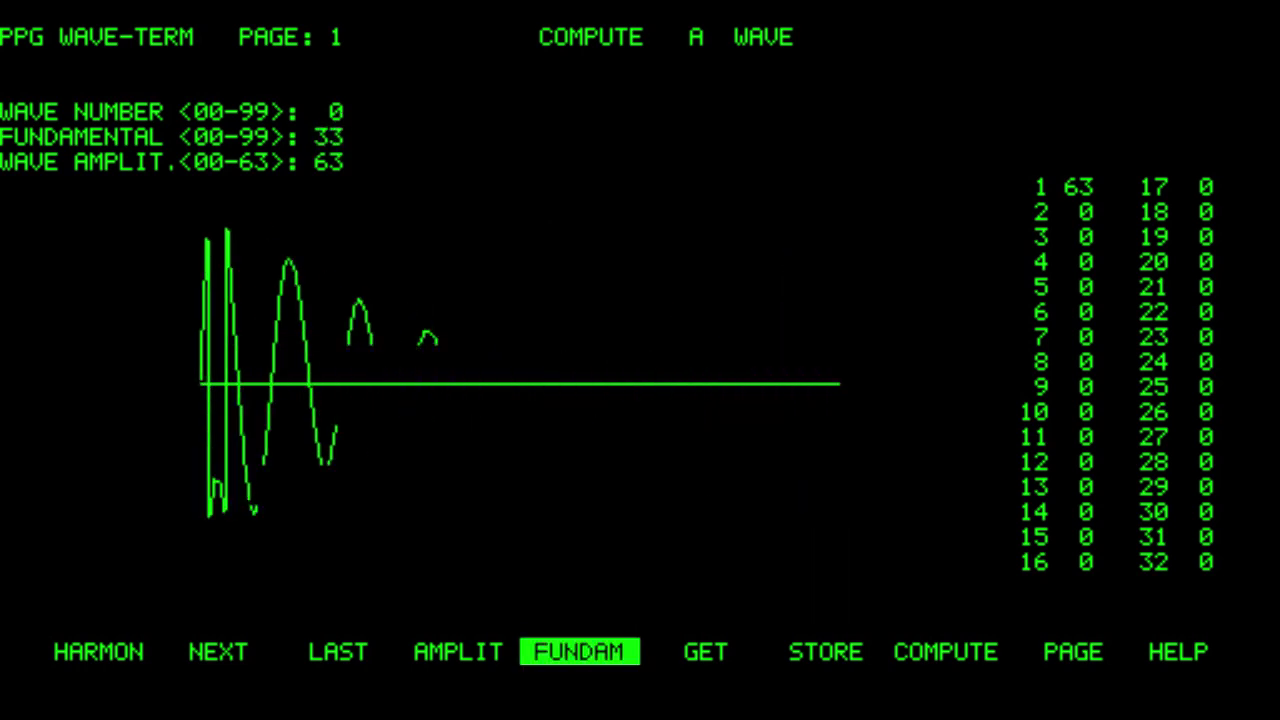
pyautogui.press('F5')
pyautogui.write('34')
pyautogui.press('F5')
pyautogui.write('35')
pyautogui.press('F5')
pyautogui.write('36')
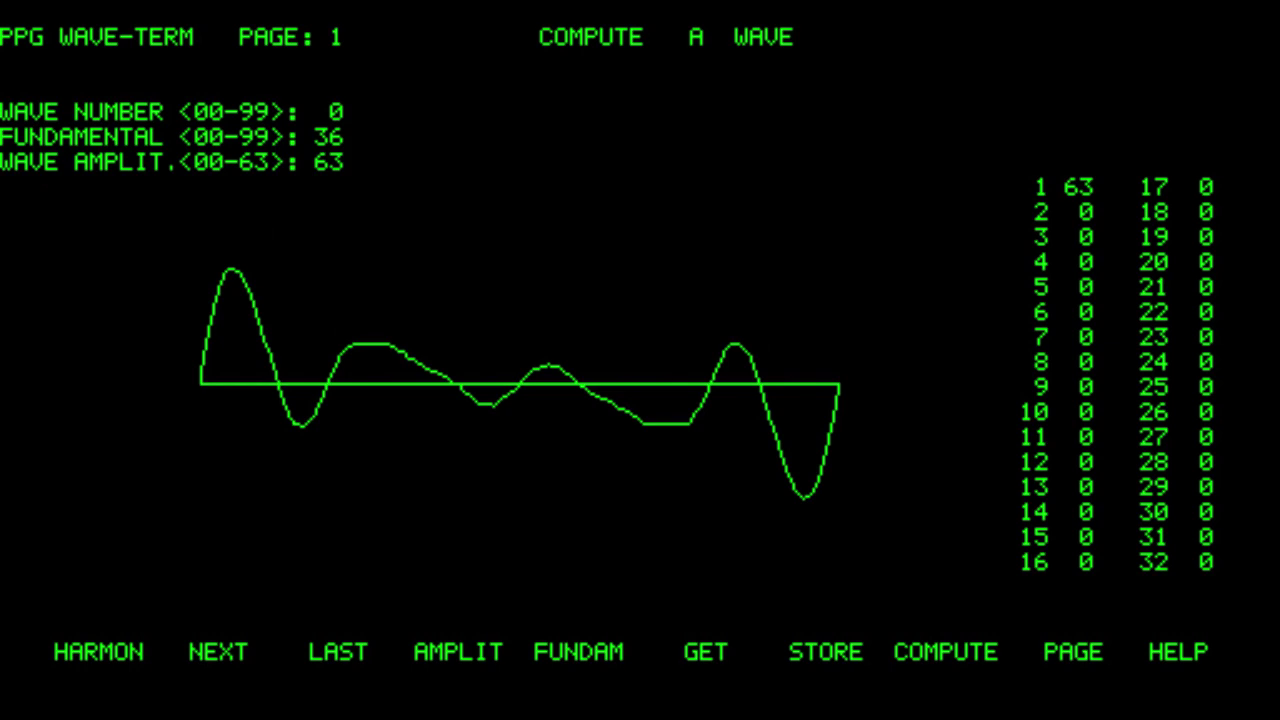
# Try fundamental values 41 and 42 on the wave.
pyautogui.press('F5')
pyautogui.write('41')
pyautogui.press('F5')
pyautogui.write('42')
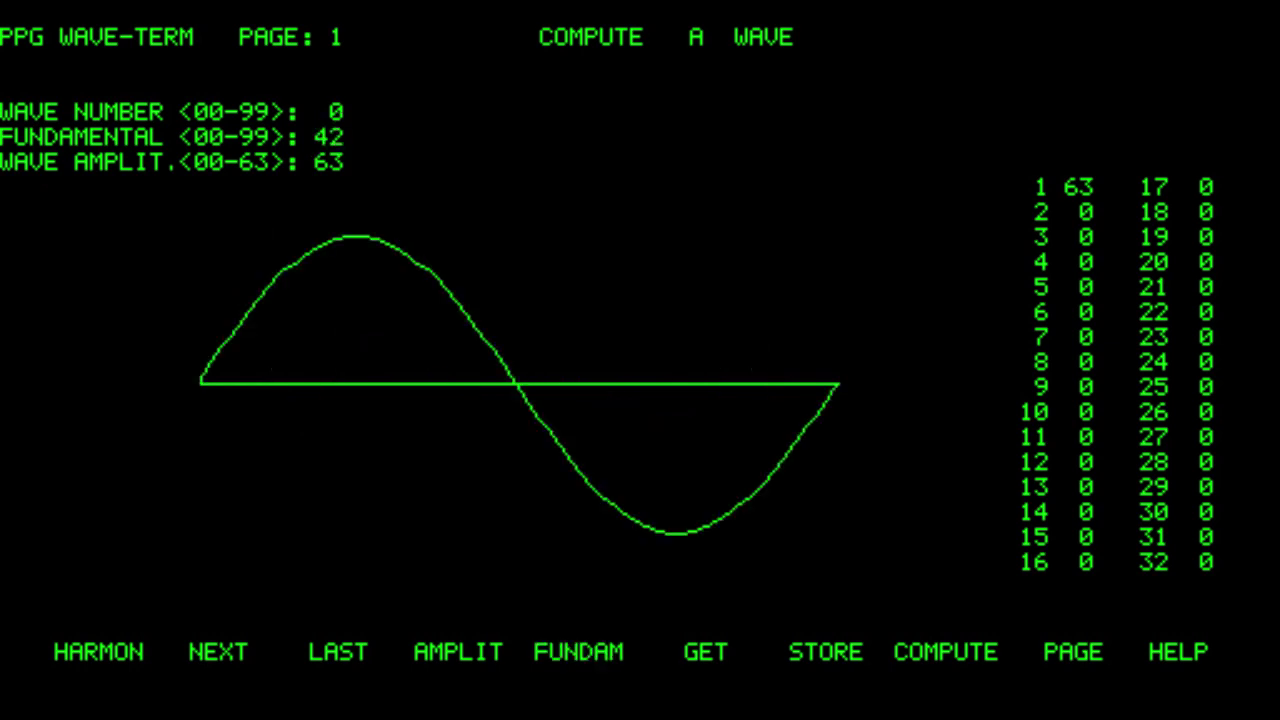
# Set the wave's fundamental to 43 and store the result as wave number 5.
pyautogui.press('F5')
pyautogui.write('43')
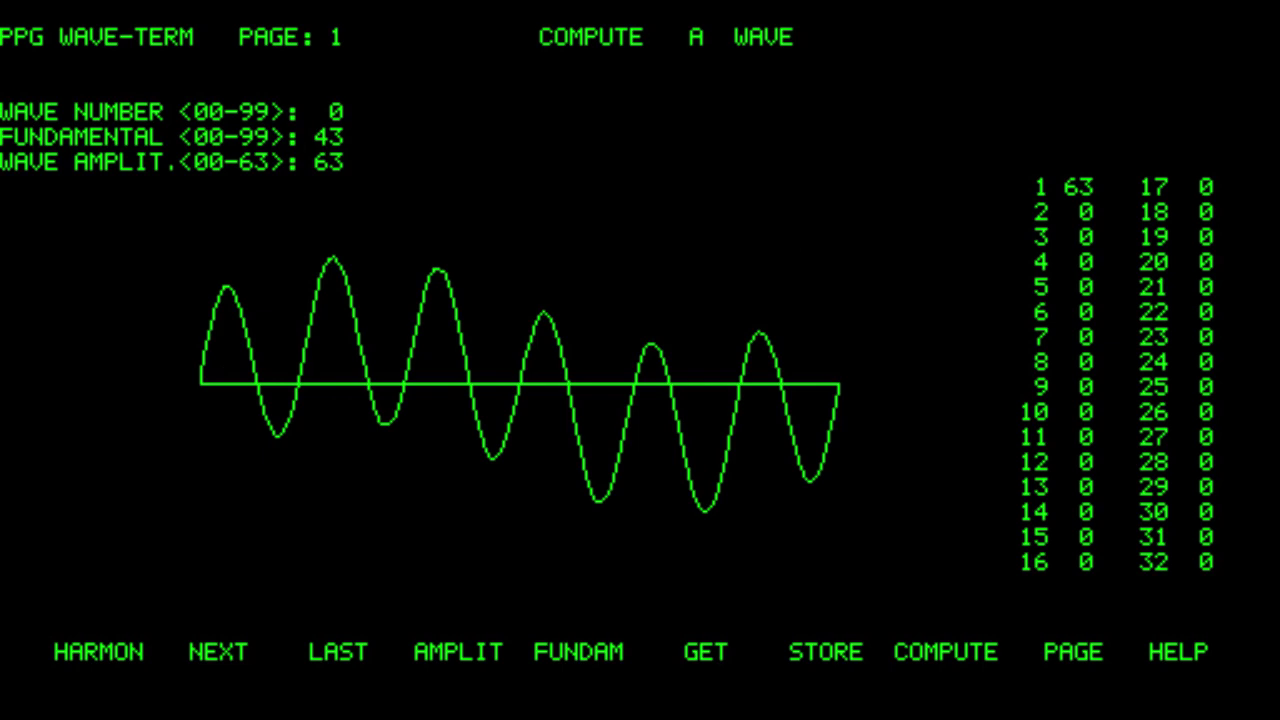
pyautogui.press('F7')
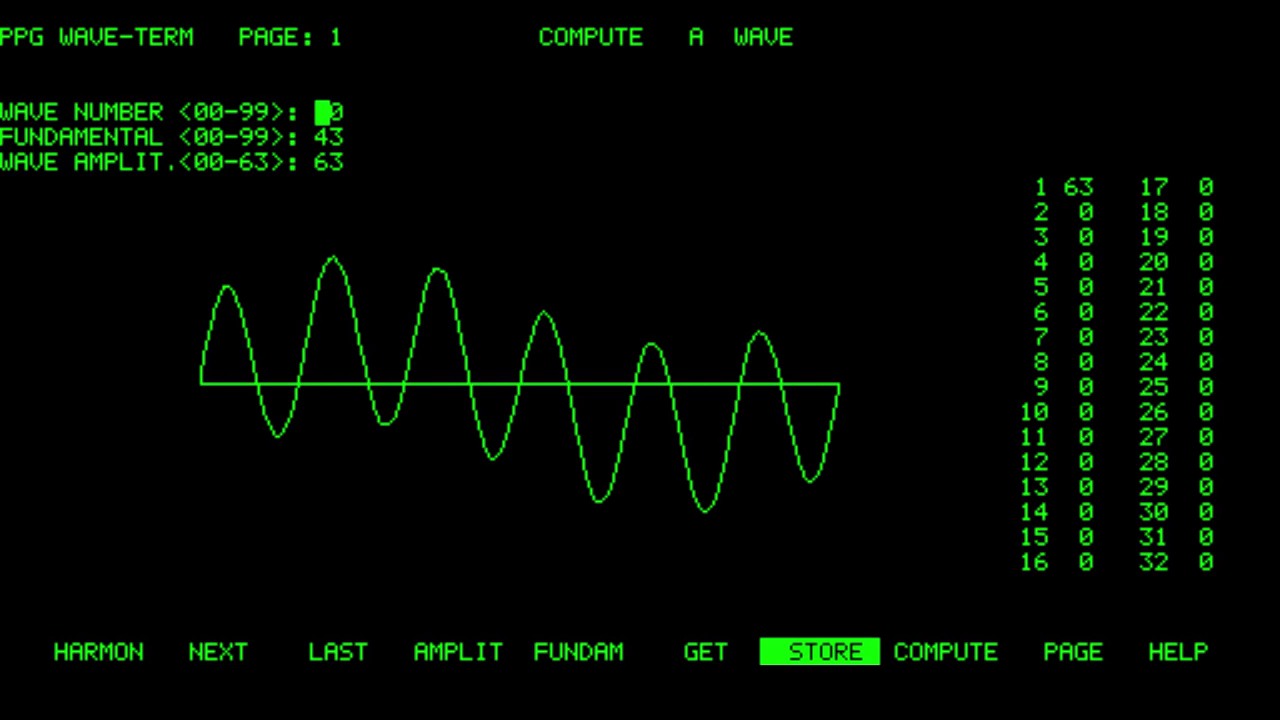
pyautogui.write('0')
pyautogui.write('5')
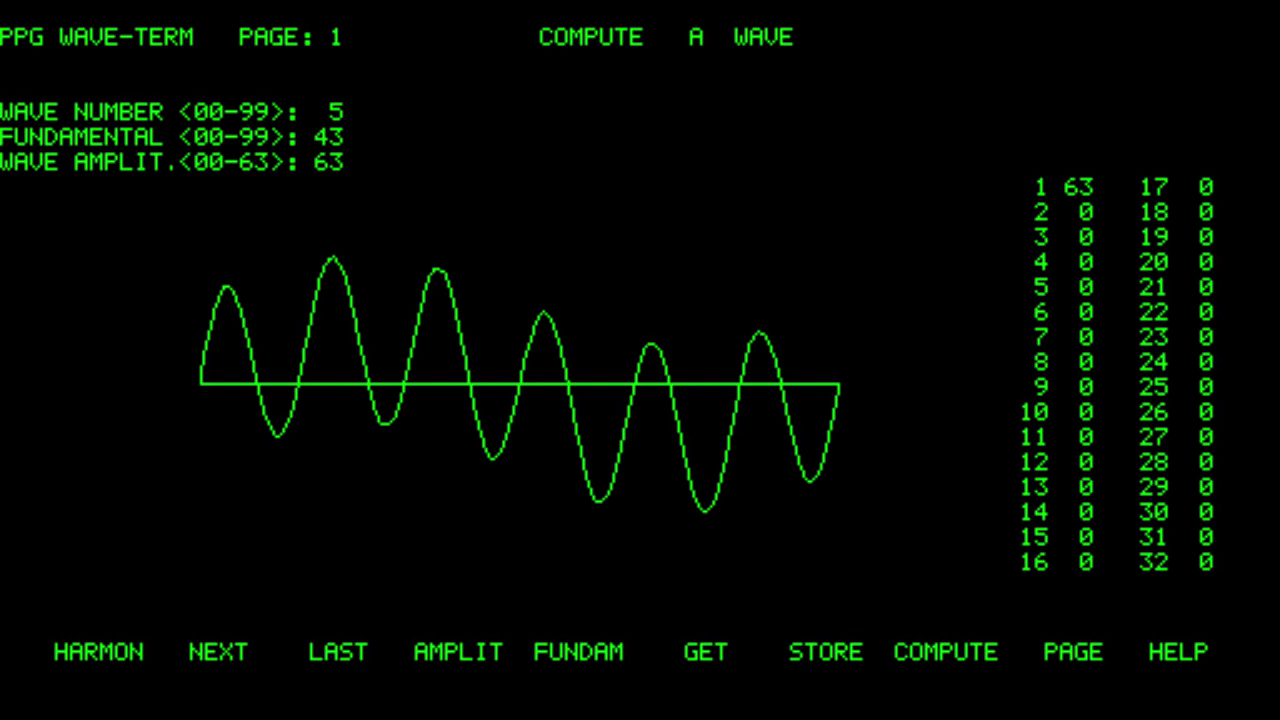
# Set the fundamental to 99 and store the new wave as wave number 6.
pyautogui.press('F5')
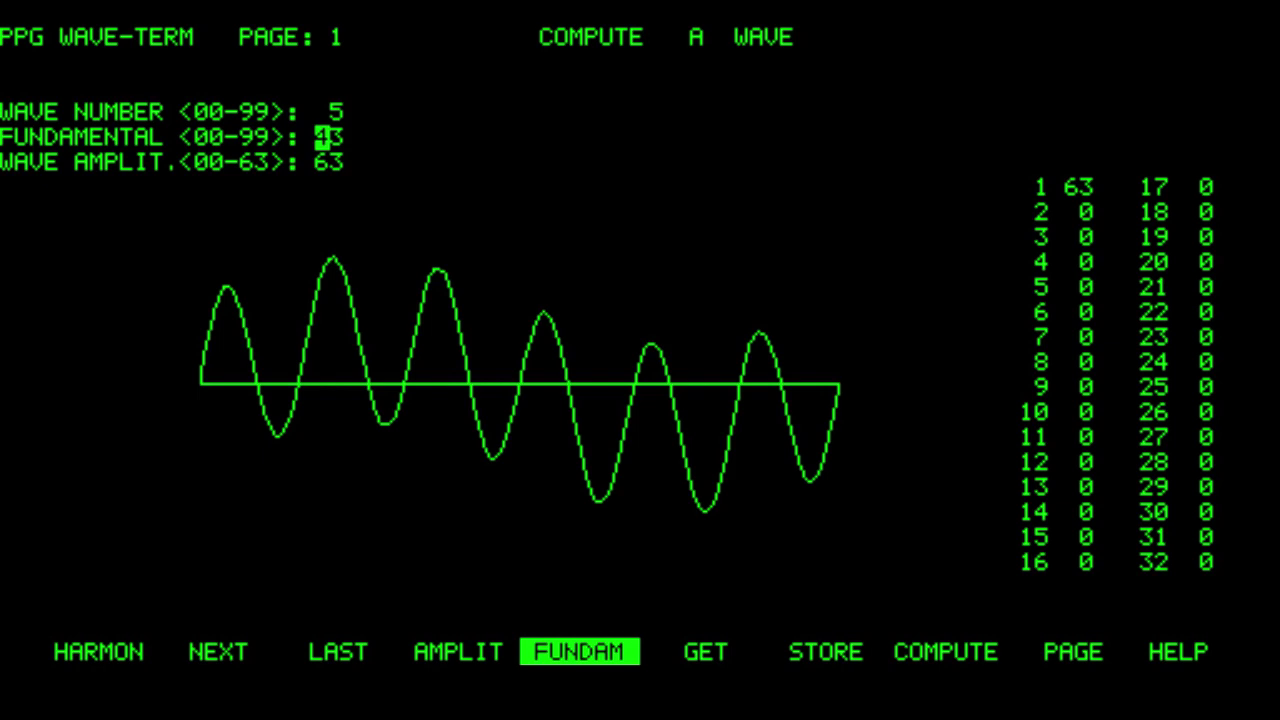
pyautogui.write('99')
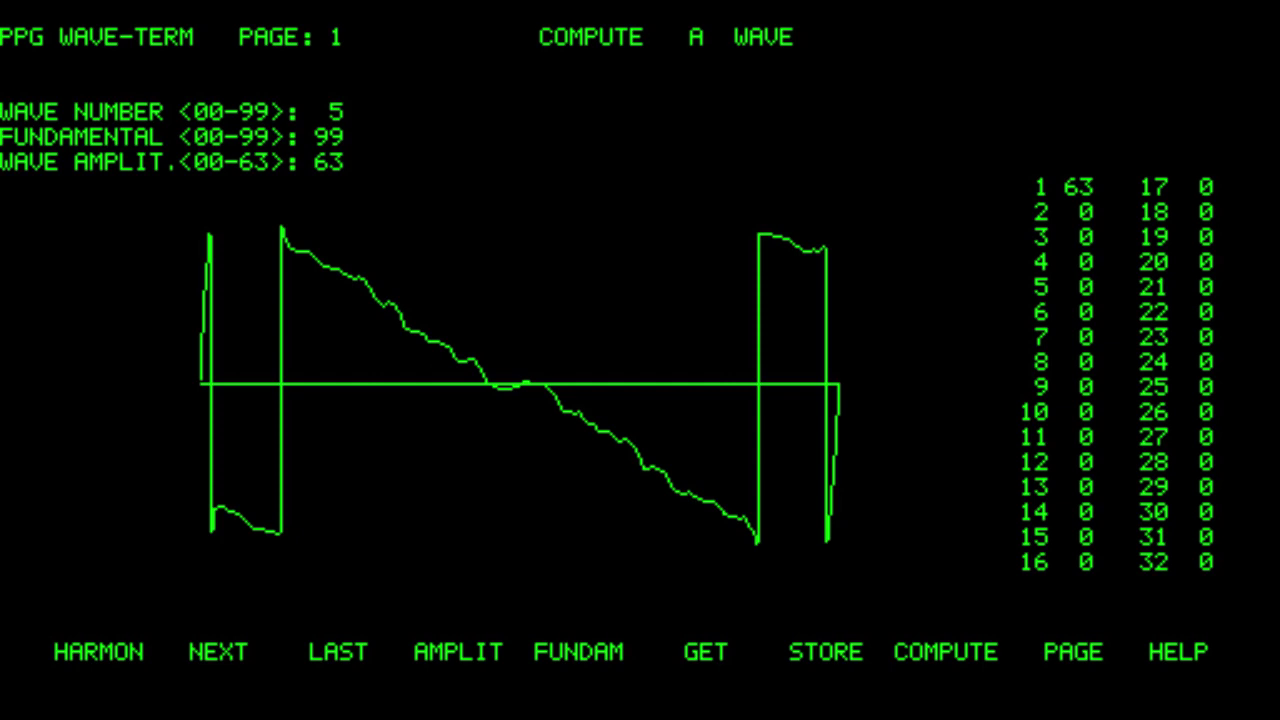
pyautogui.press('F8')
pyautogui.press('F7')
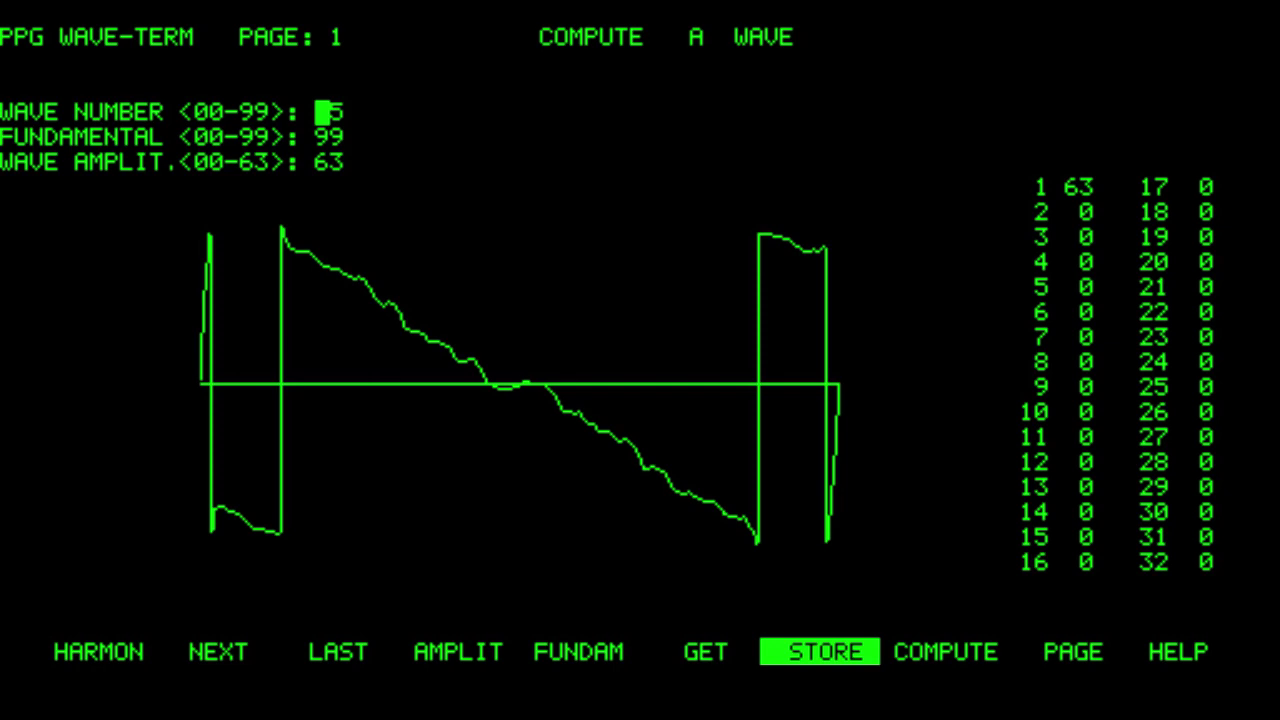
pyautogui.write('0')
pyautogui.write('6')
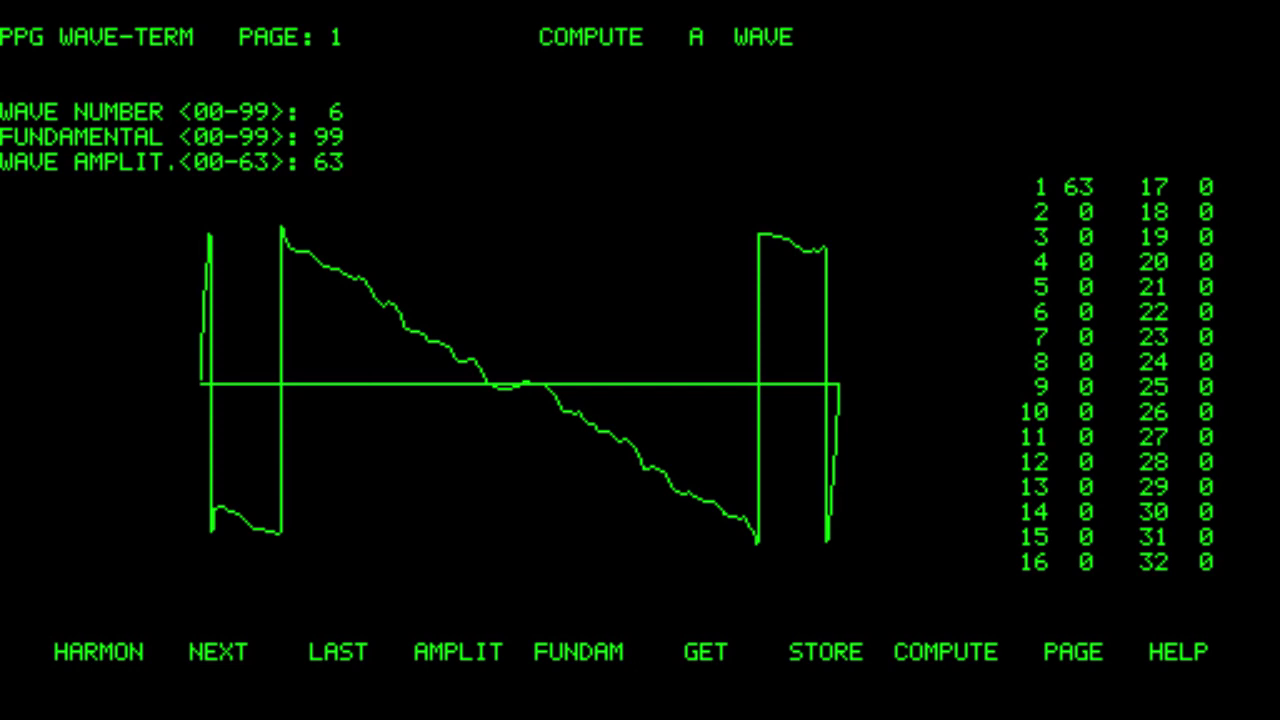
# Go to page 2 for creating a wavetable and assign wave 5 to position 1.
pyautogui.press('F8')
pyautogui.press('F9')
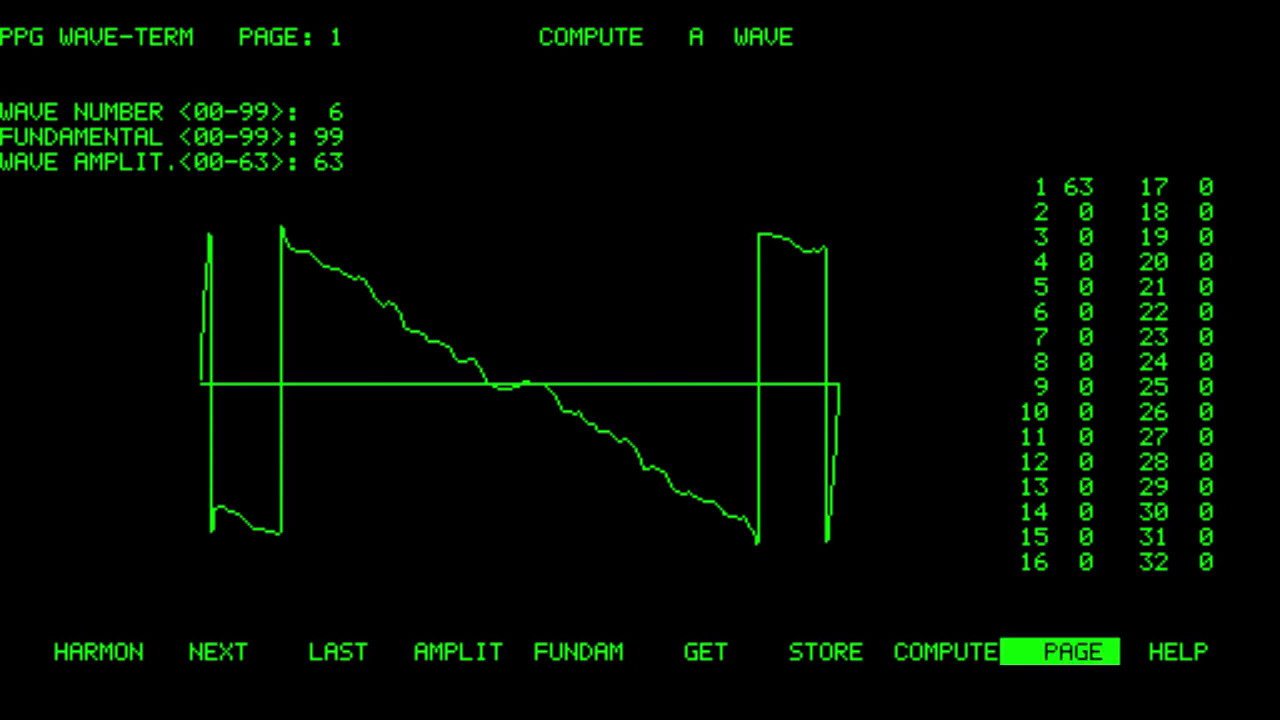
pyautogui.press('2')
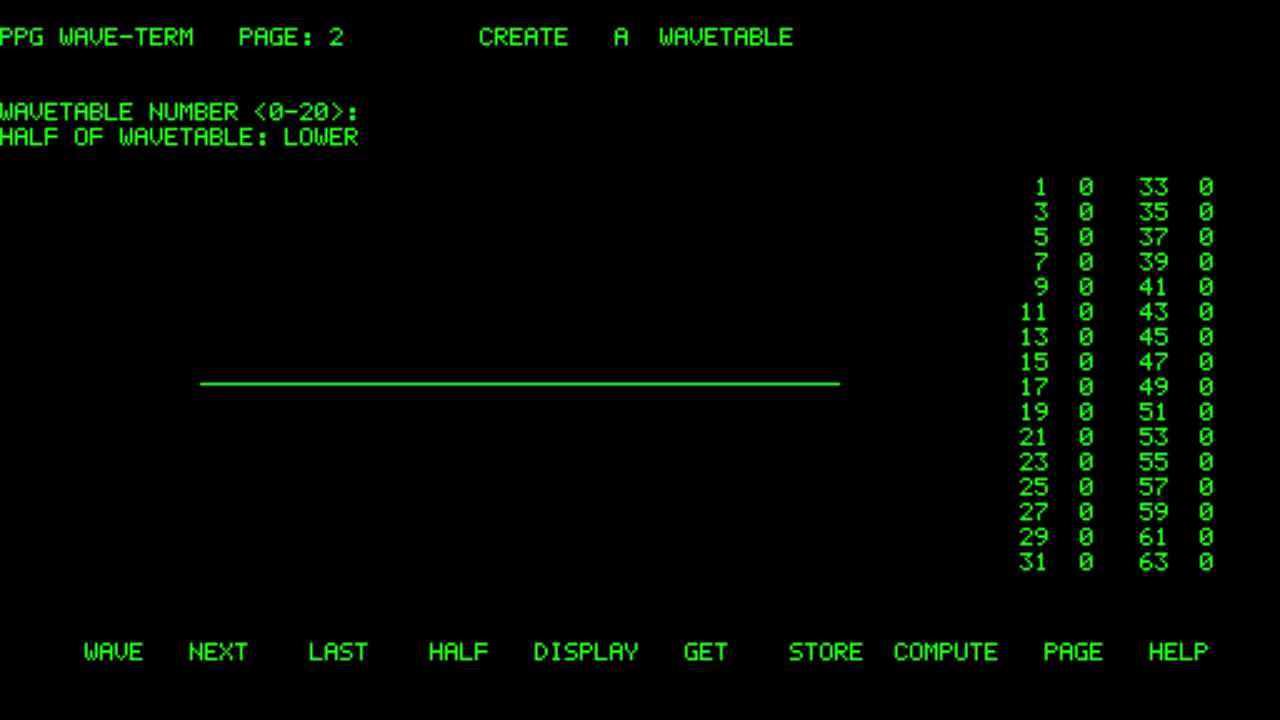
pyautogui.press('F1')
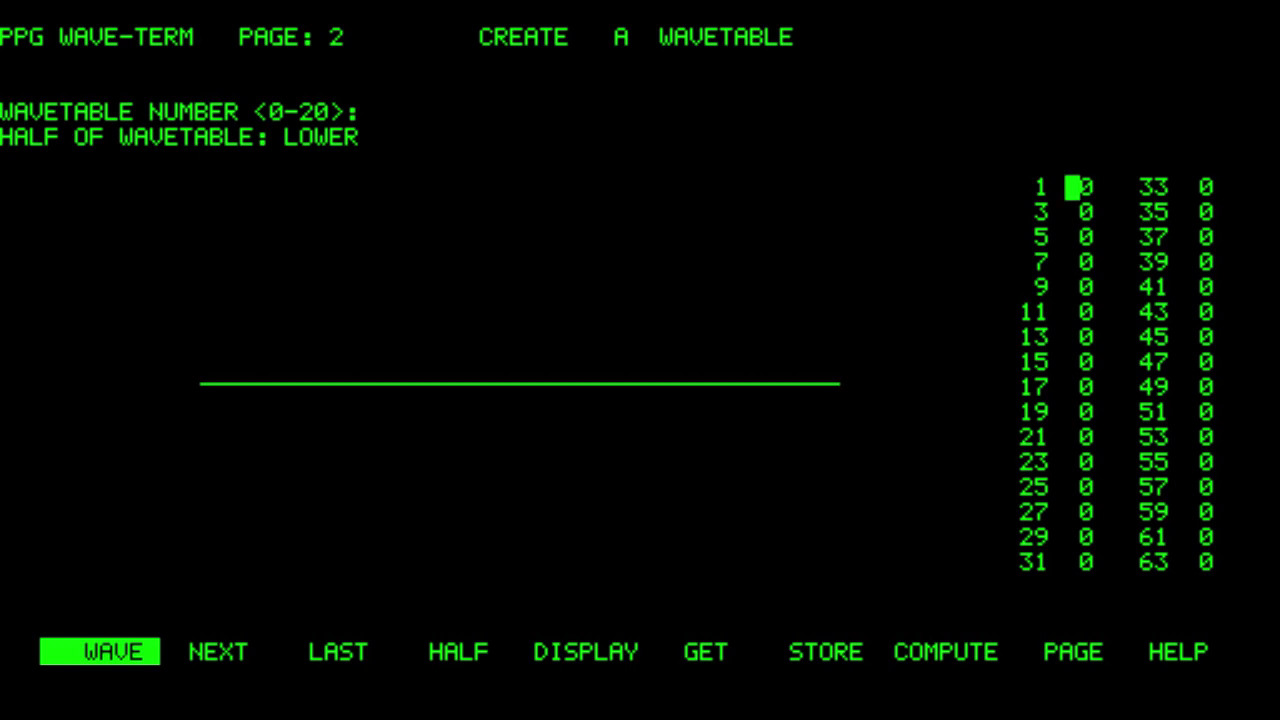
pyautogui.write('0')
pyautogui.write('5')
pyautogui.press('Return')
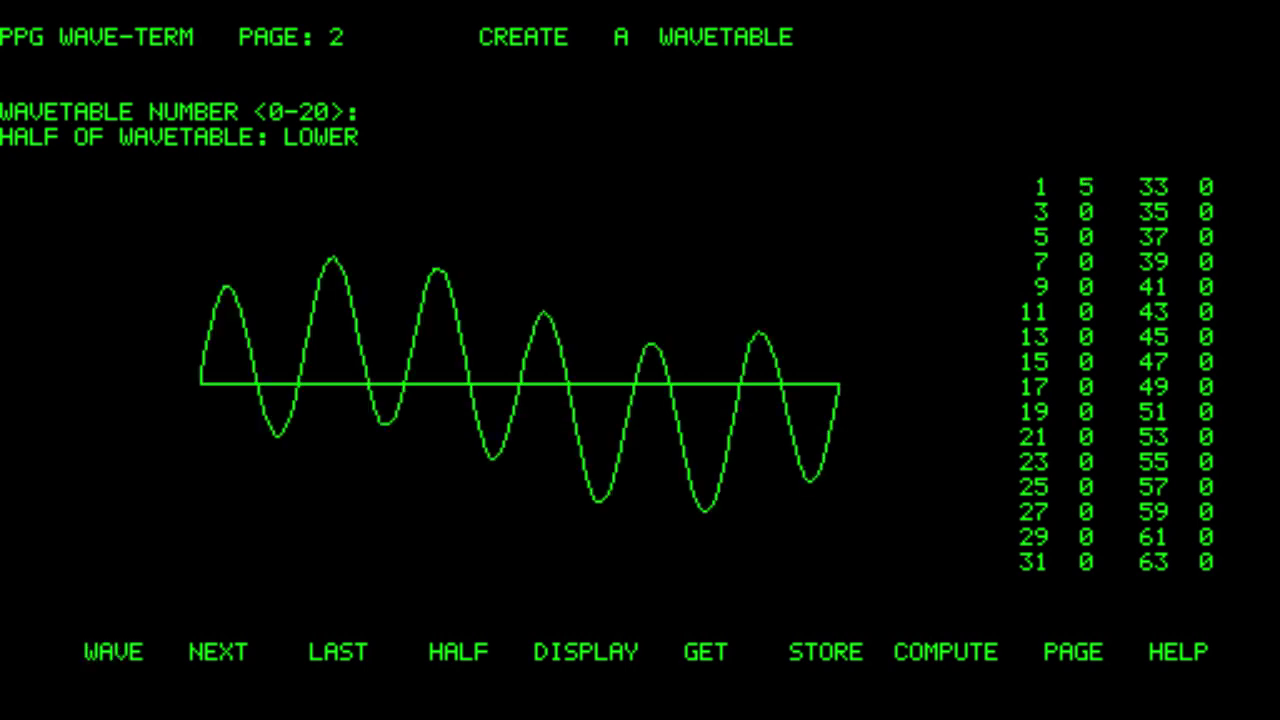
# Assign wave 6 to wavetable position 63 and compute the wavetable.
pyautogui.press('F1')
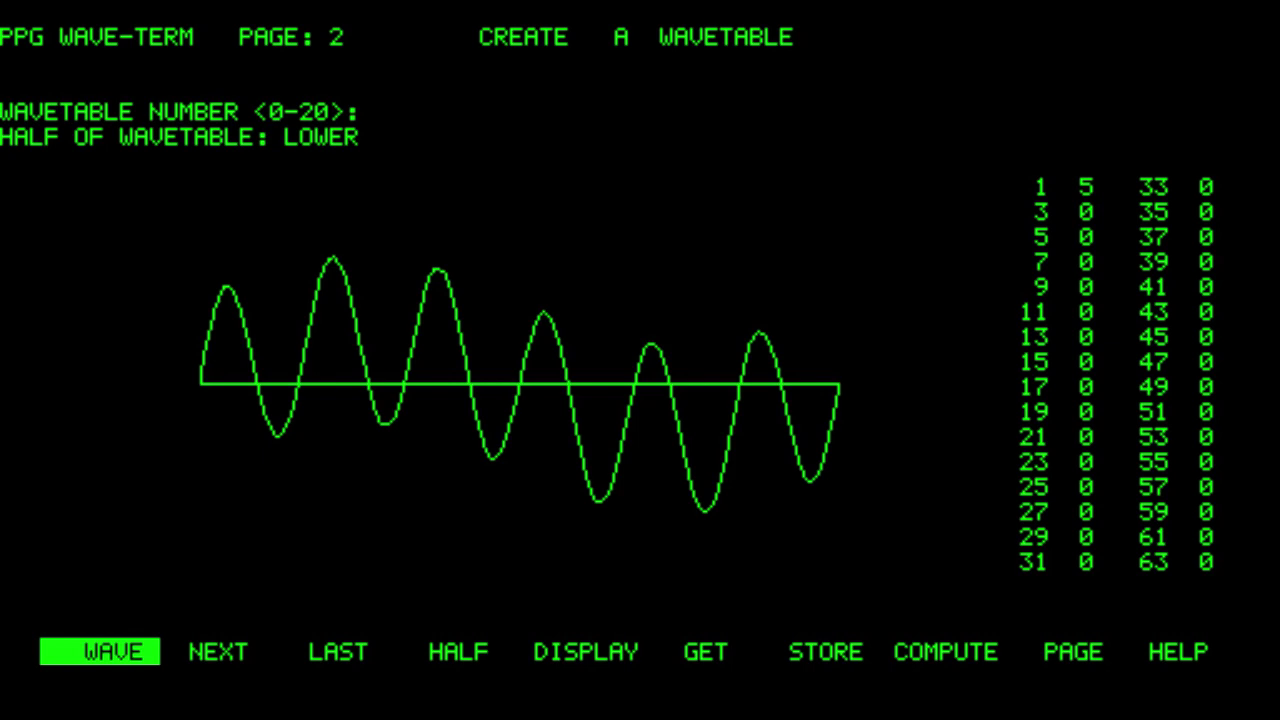
pyautogui.press('Up')
pyautogui.write('0  6')
pyautogui.press('Return')
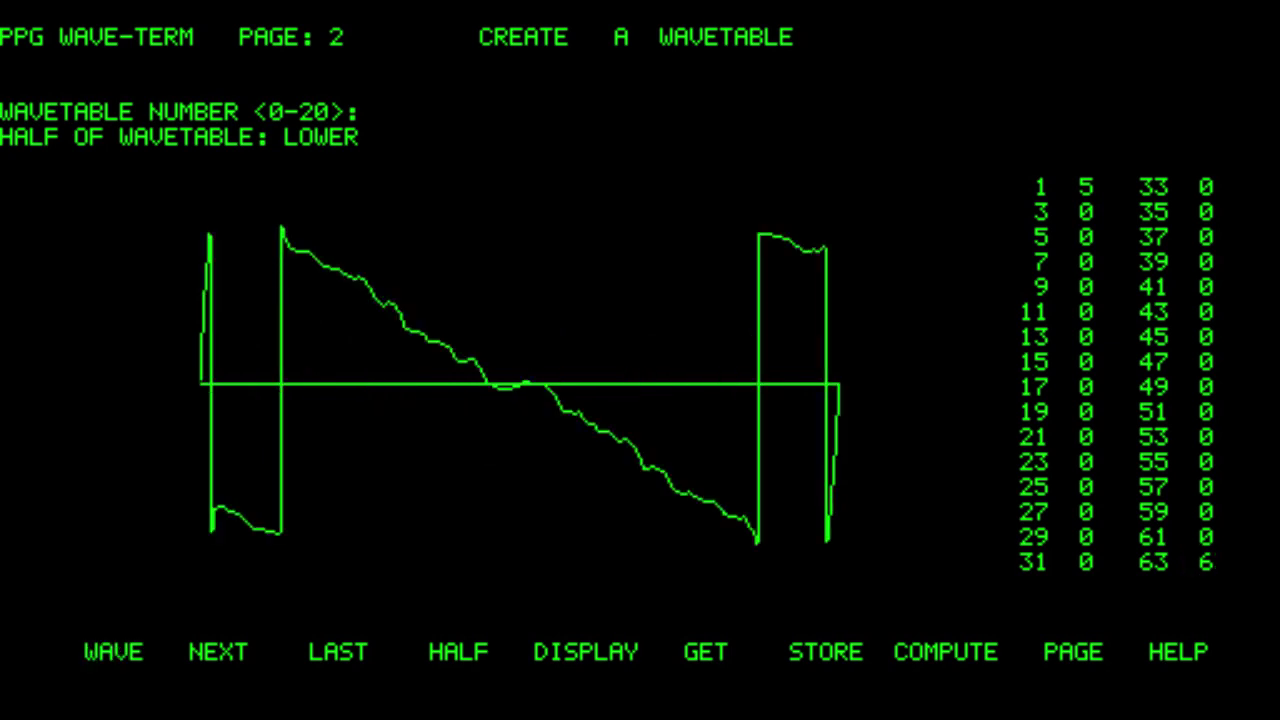
pyautogui.press('F8')
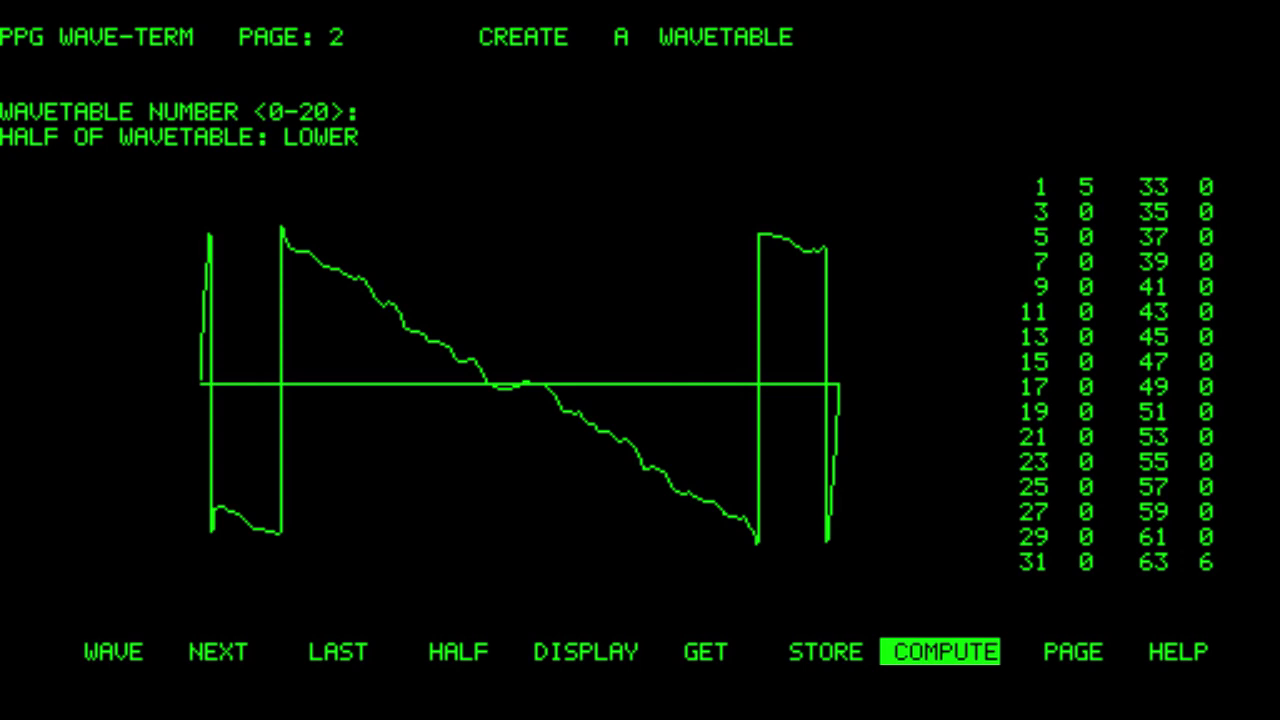
pyautogui.press('F5')
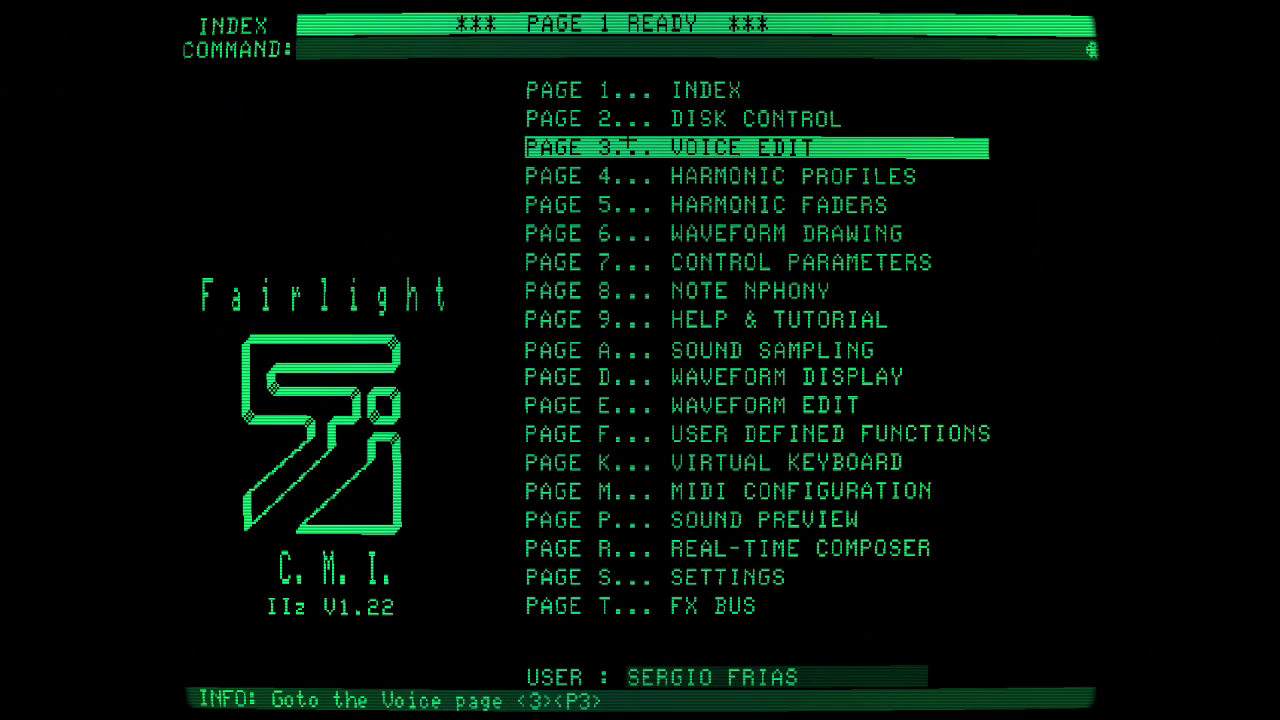
# In the Fairlight CMI, go to Voice Edit, create a blank voice in slot 1 and name it "wavetabl".
pyautogui.click(624, 147)
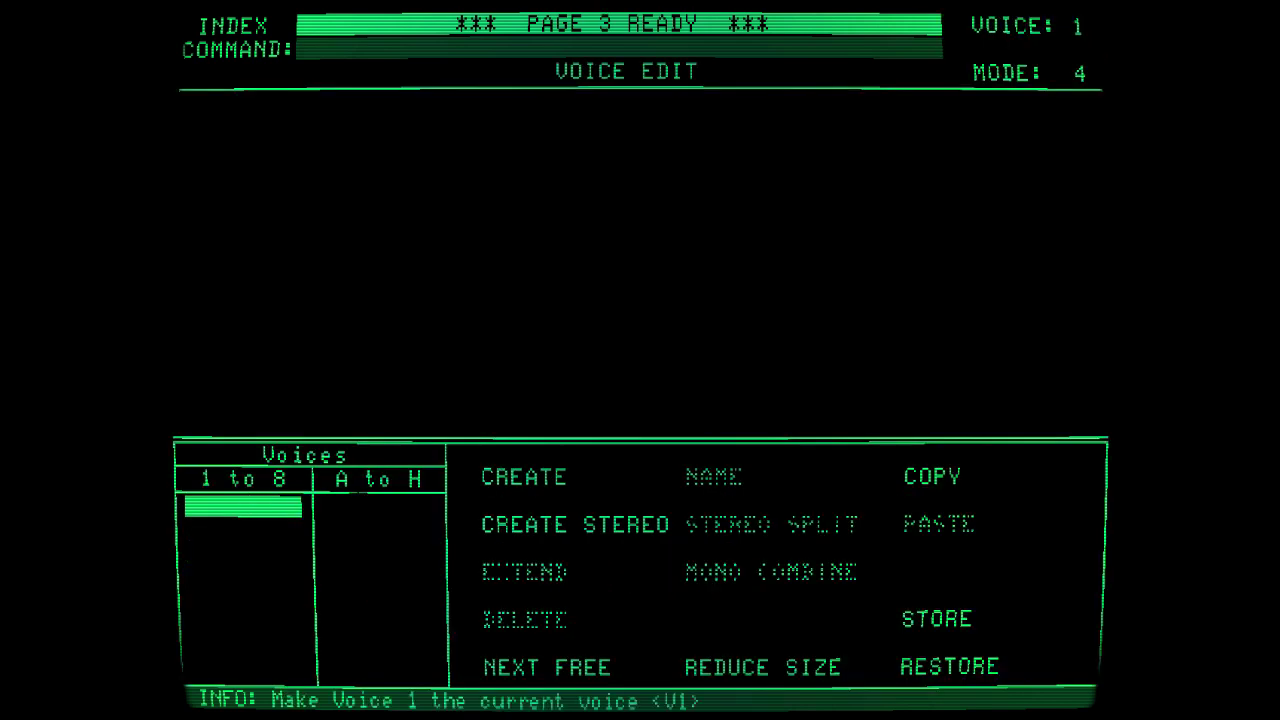
pyautogui.click(524, 477)
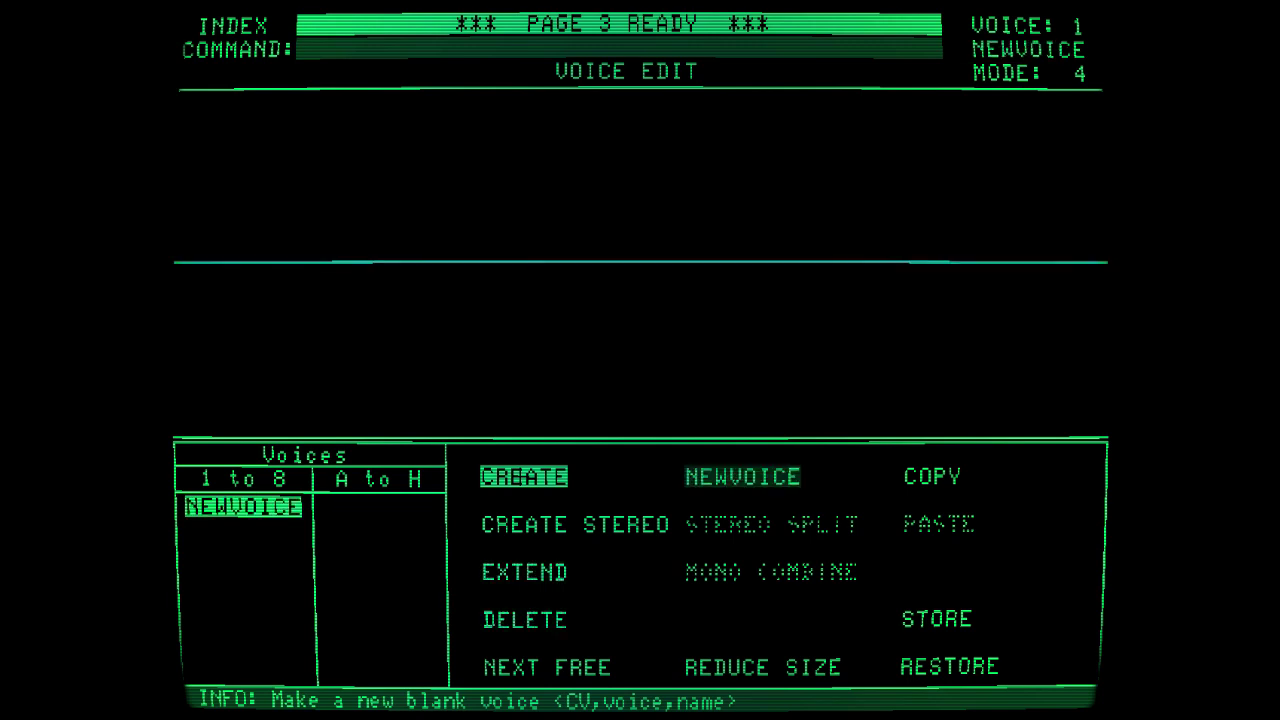
pyautogui.click(742, 476)
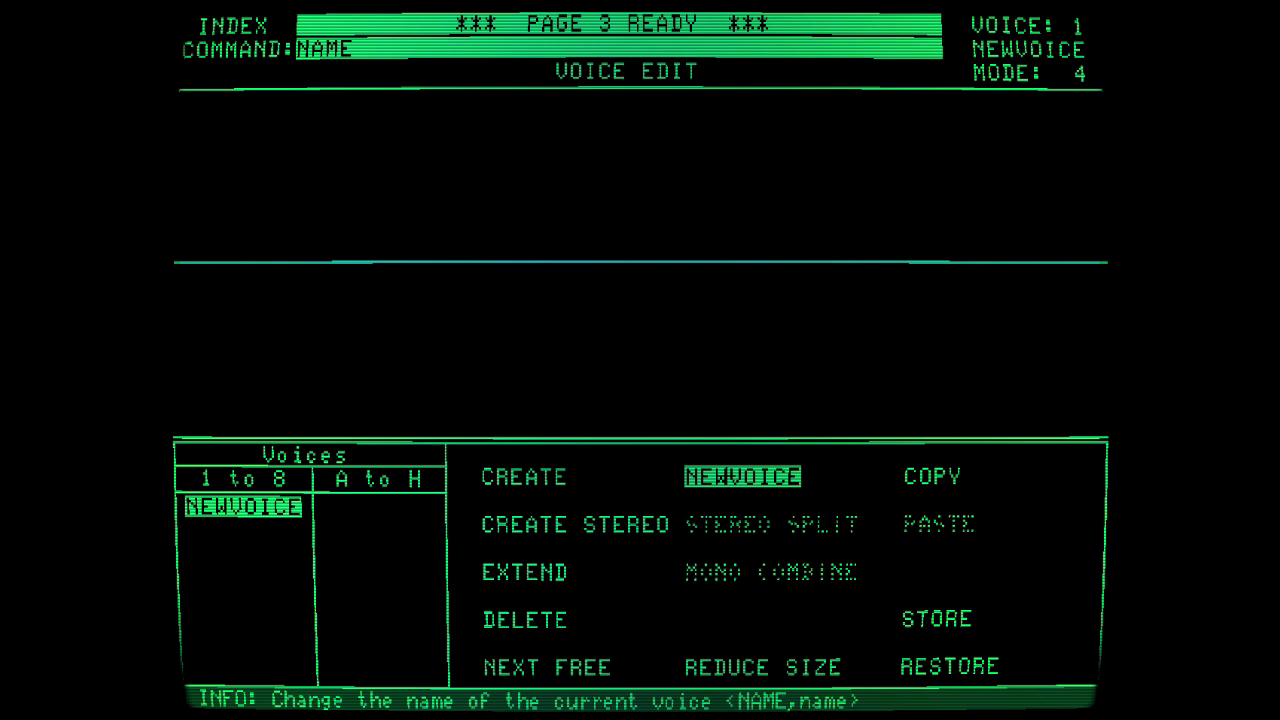
pyautogui.write('wavetable')
pyautogui.press('Return')
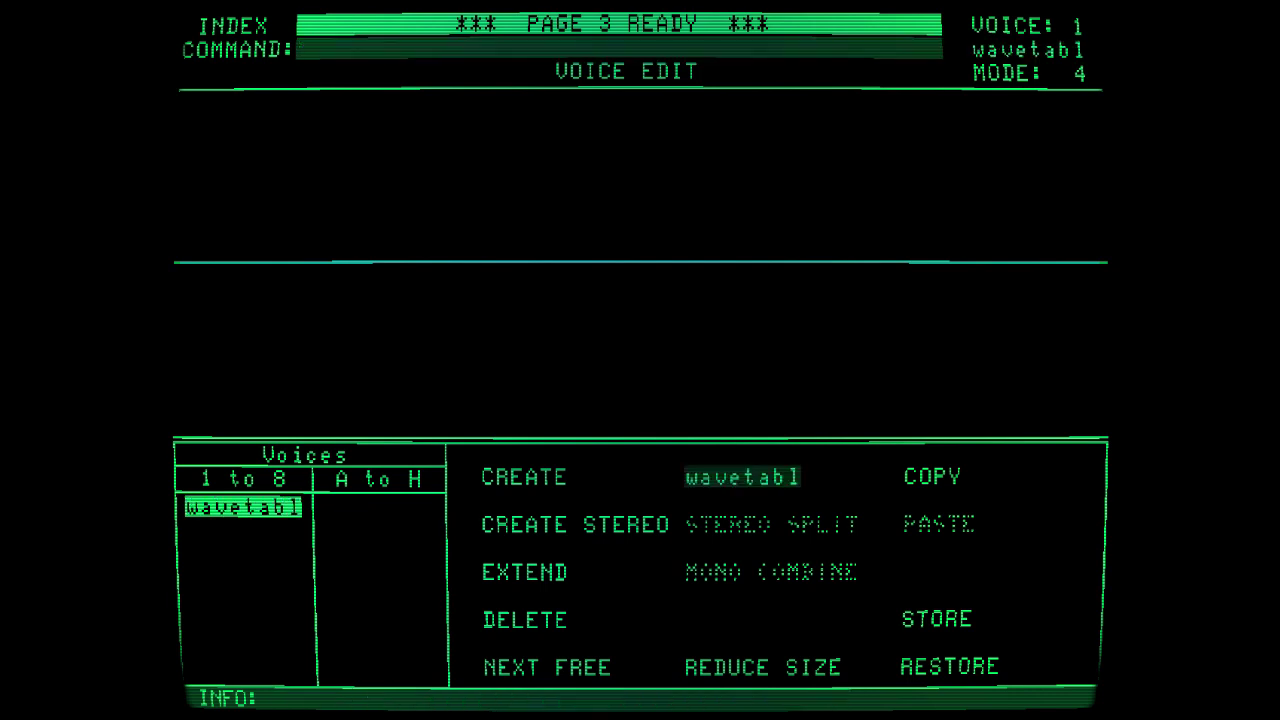
# Create a second blank voice in slot 2 and name it "waveform".
pyautogui.click(254, 531)
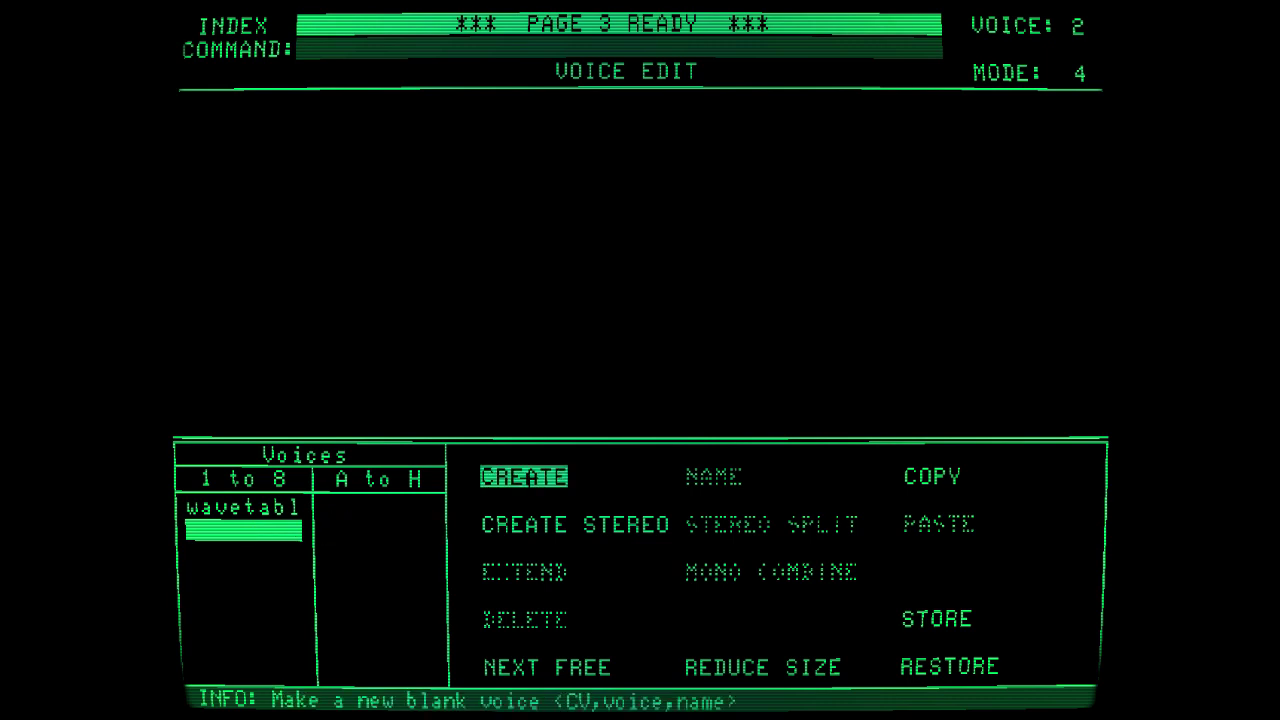
pyautogui.click(524, 476)
pyautogui.click(742, 476)
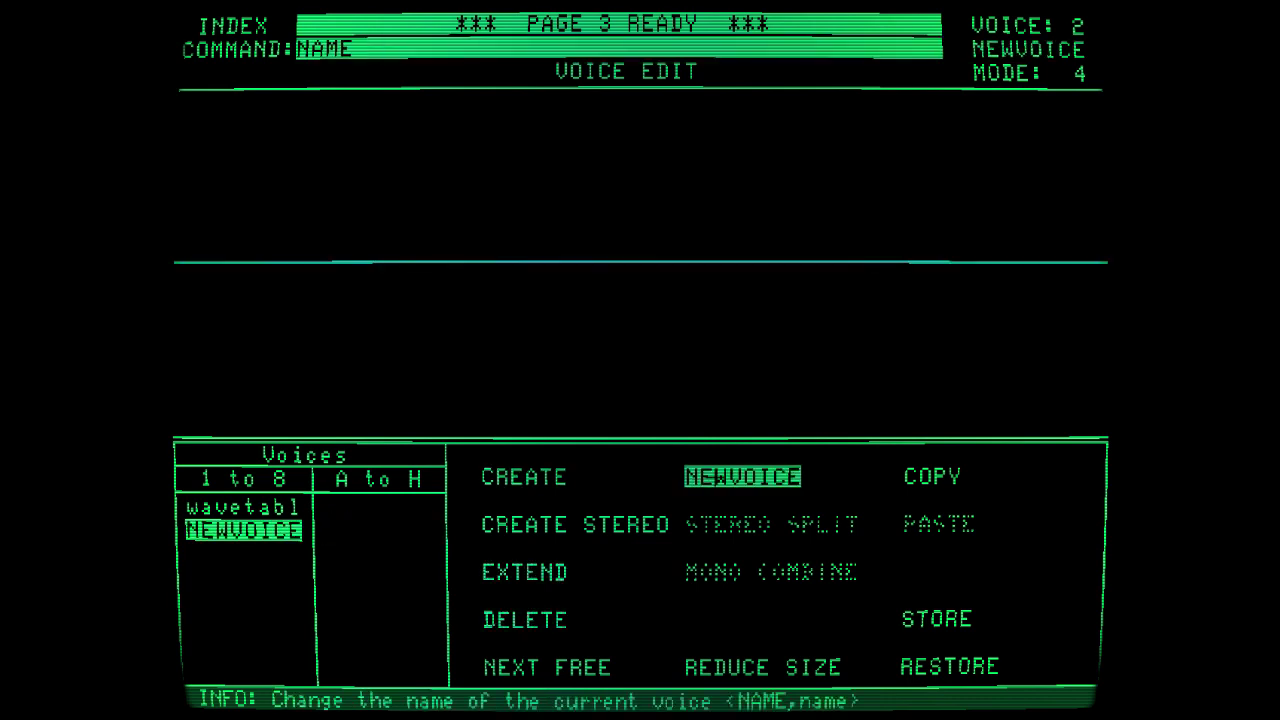
pyautogui.write('waveforms')
pyautogui.press('Return')
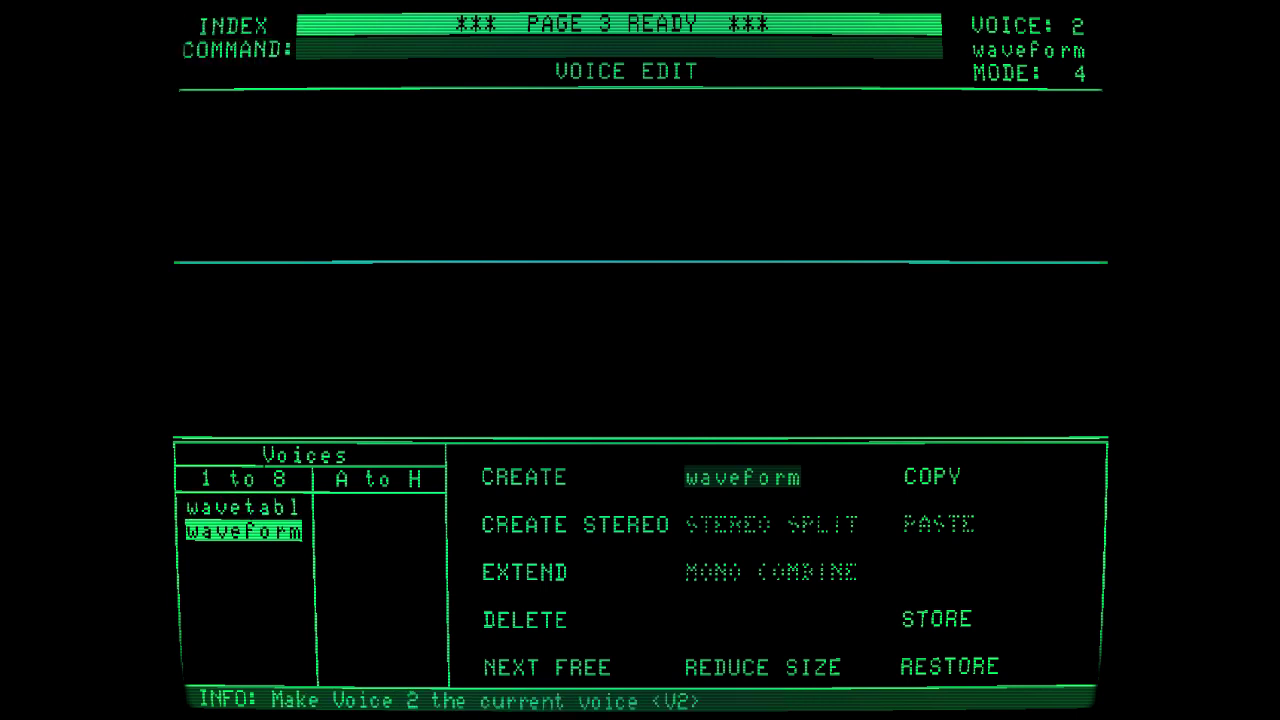
# Return to the index and open the Harmonic Faders page for voice 2.
pyautogui.click(232, 25)
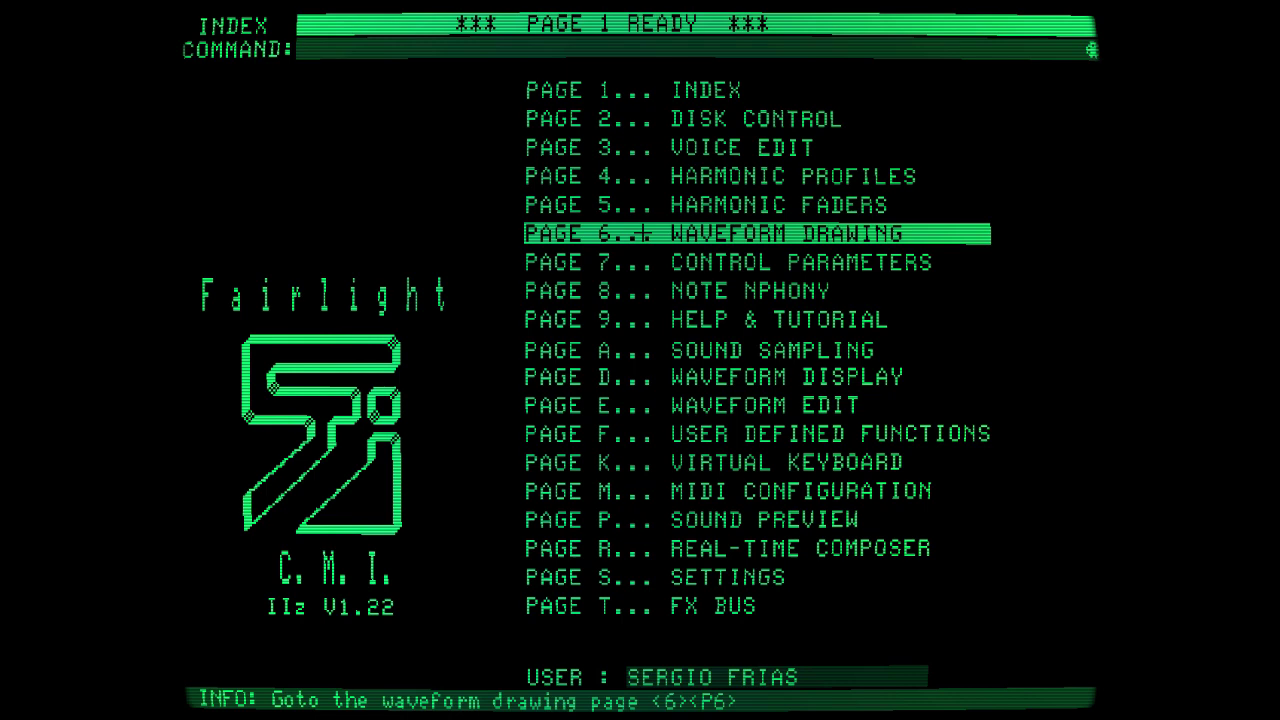
pyautogui.click(641, 235)
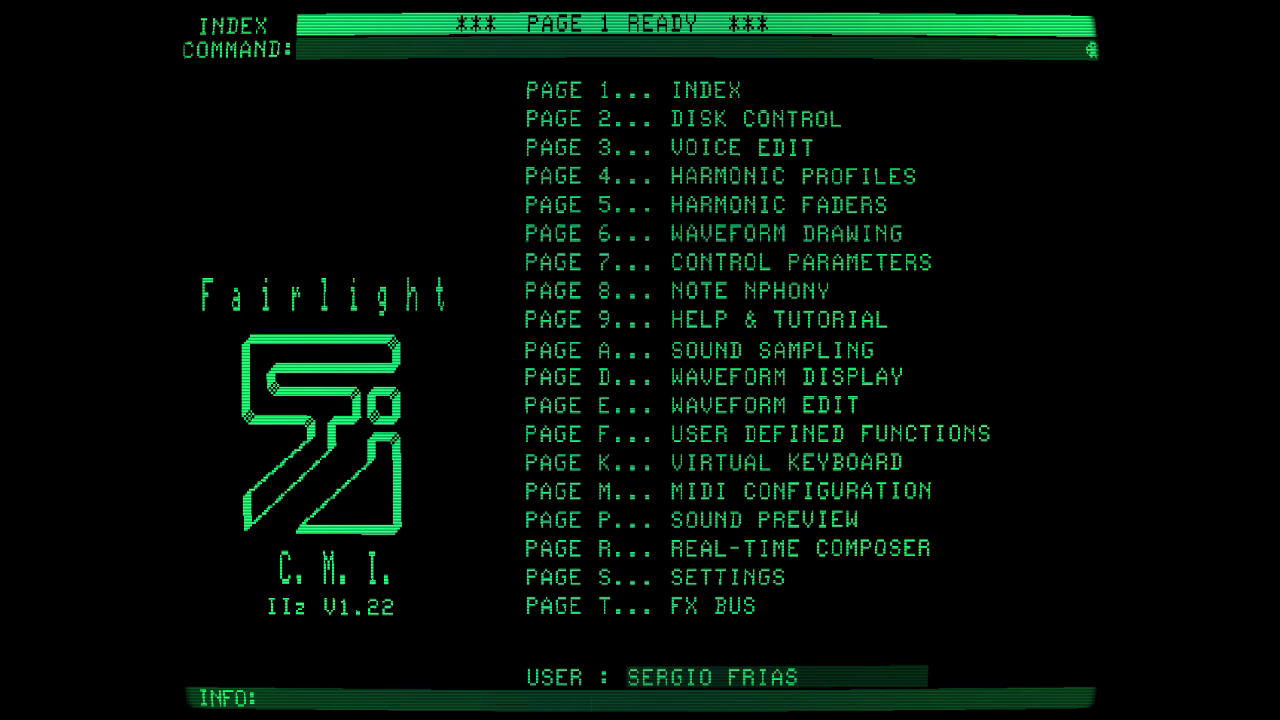
pyautogui.click(660, 204)
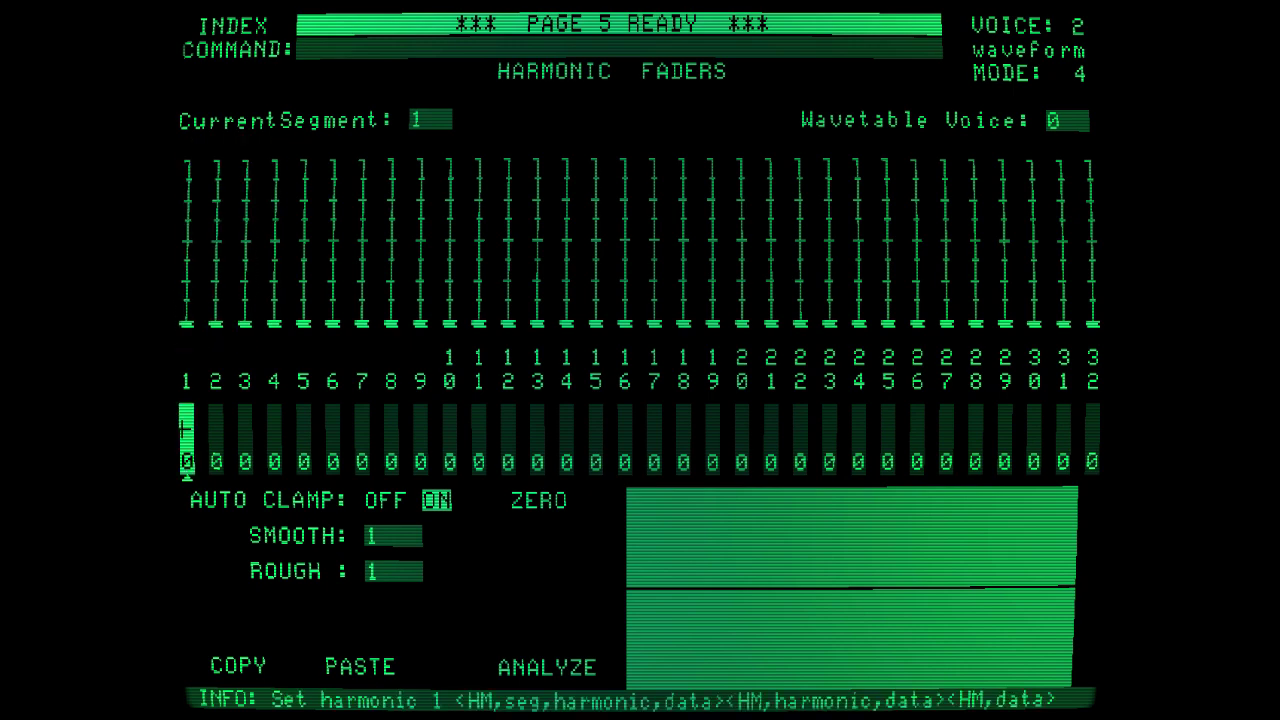
# Set harmonics 1 and 2 of segment 1 to 128 in the waveform voice.
pyautogui.click(187, 431)
pyautogui.write('128')
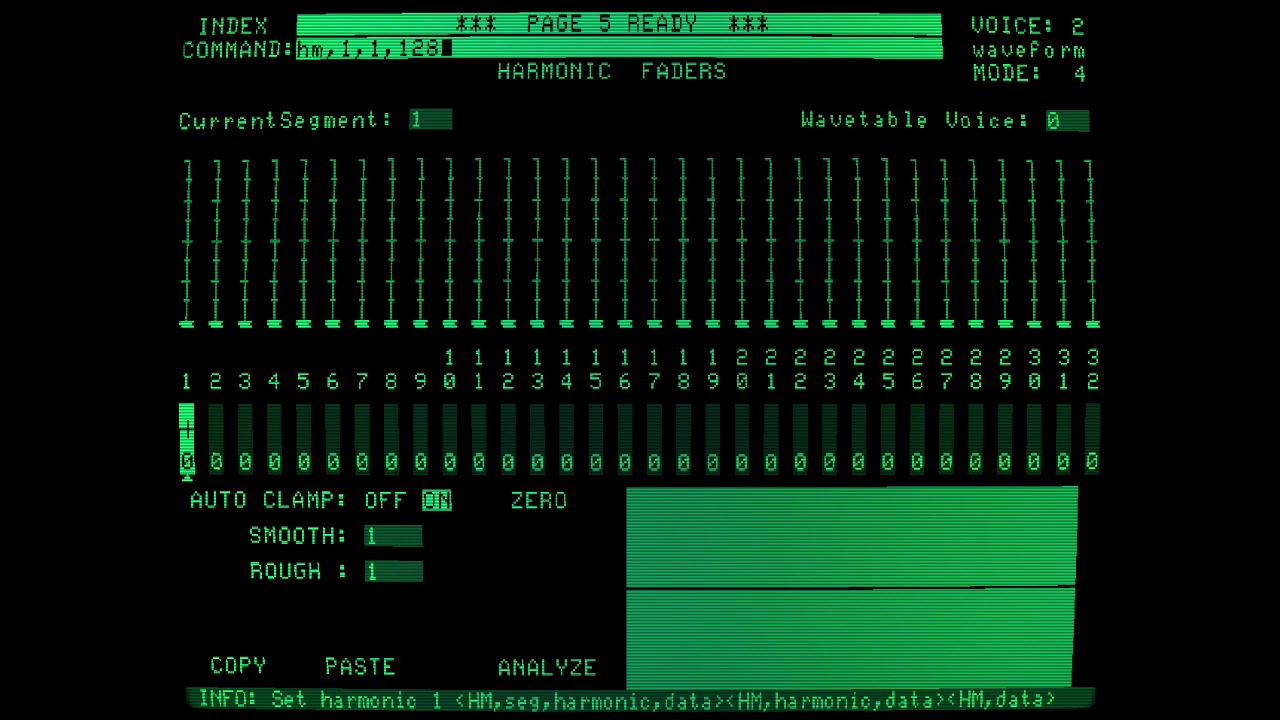
pyautogui.press('Return')
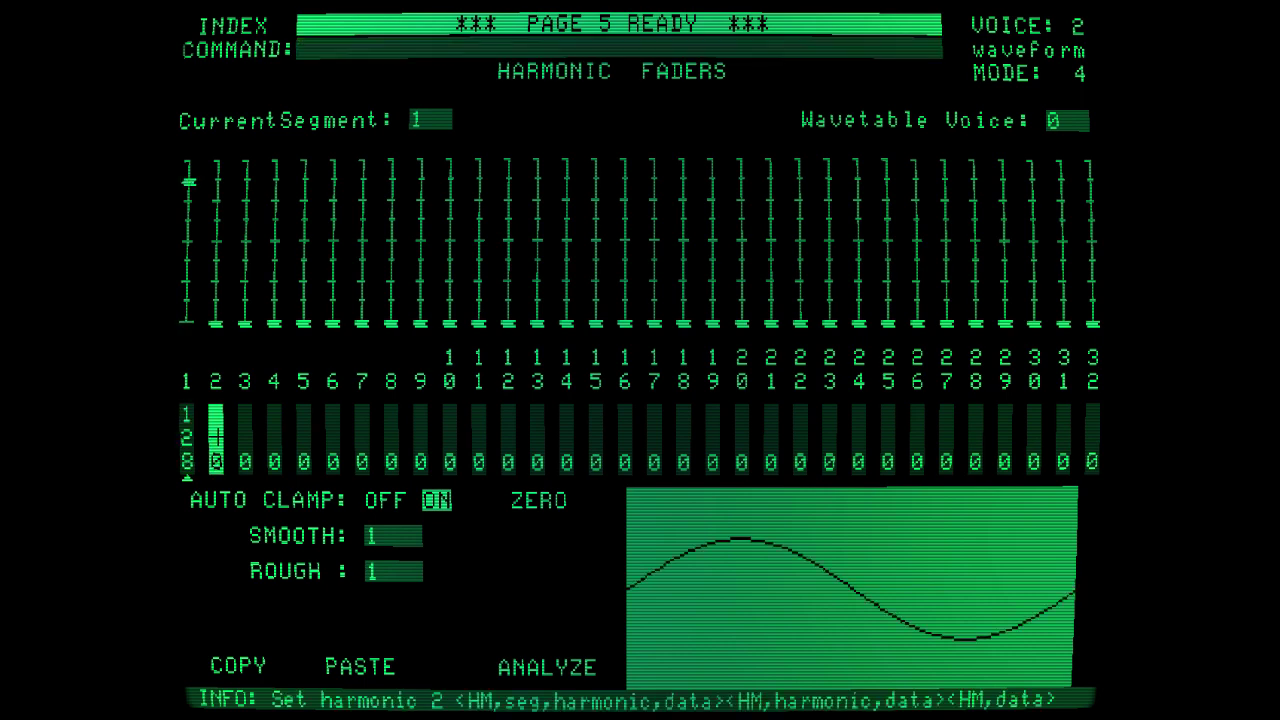
pyautogui.click(216, 437)
pyautogui.write('12')
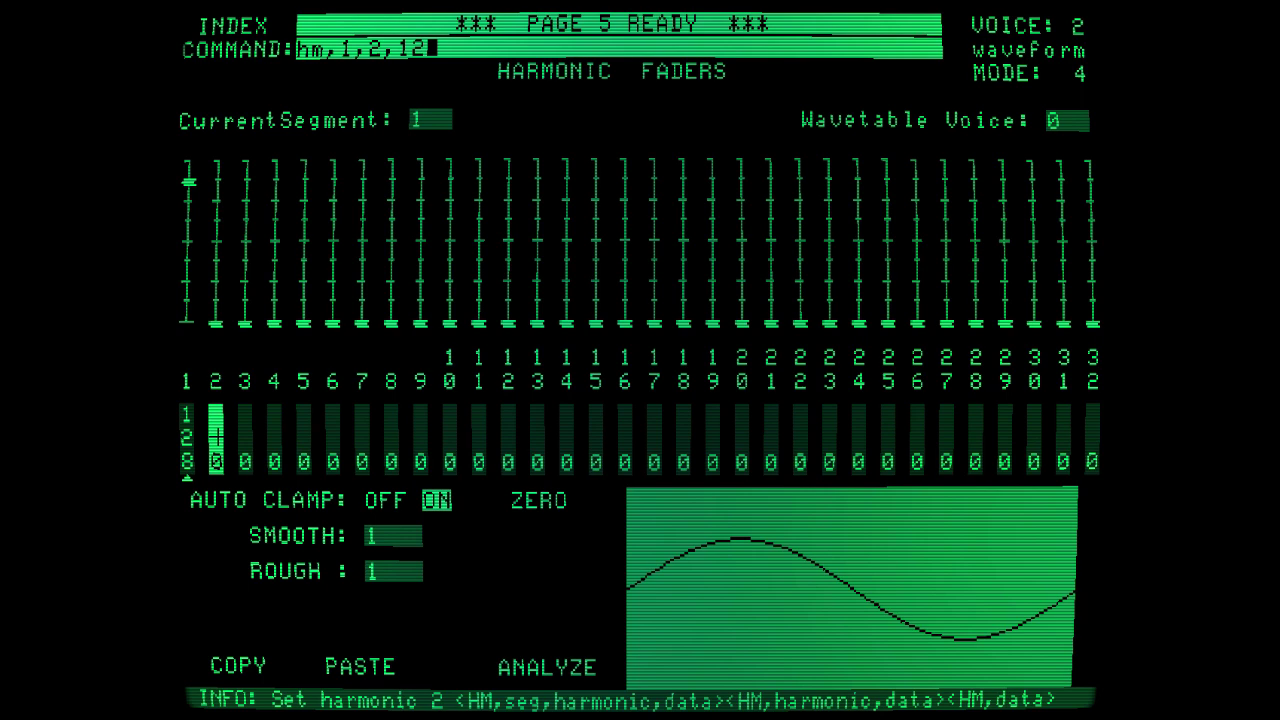
pyautogui.write('8')
pyautogui.press('Return')
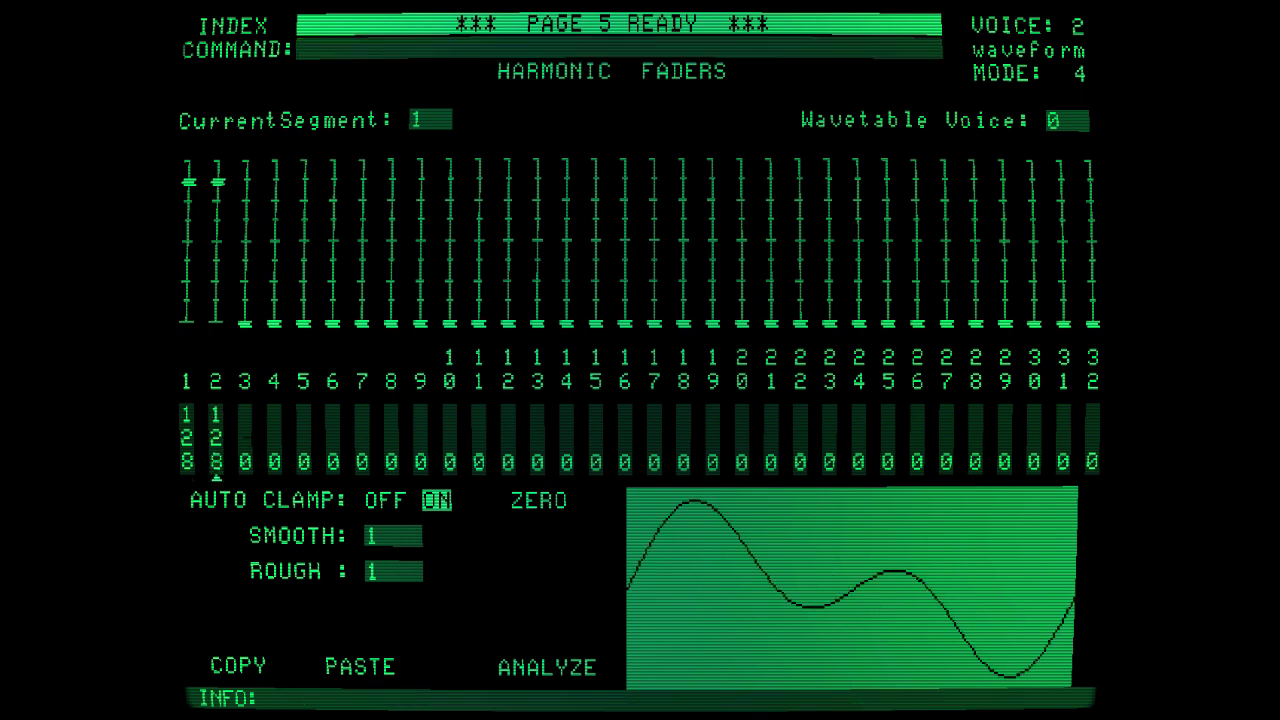
# Set harmonics 3 and 4 of segment 1 to 128.
pyautogui.click(245, 437)
pyautogui.write('12')
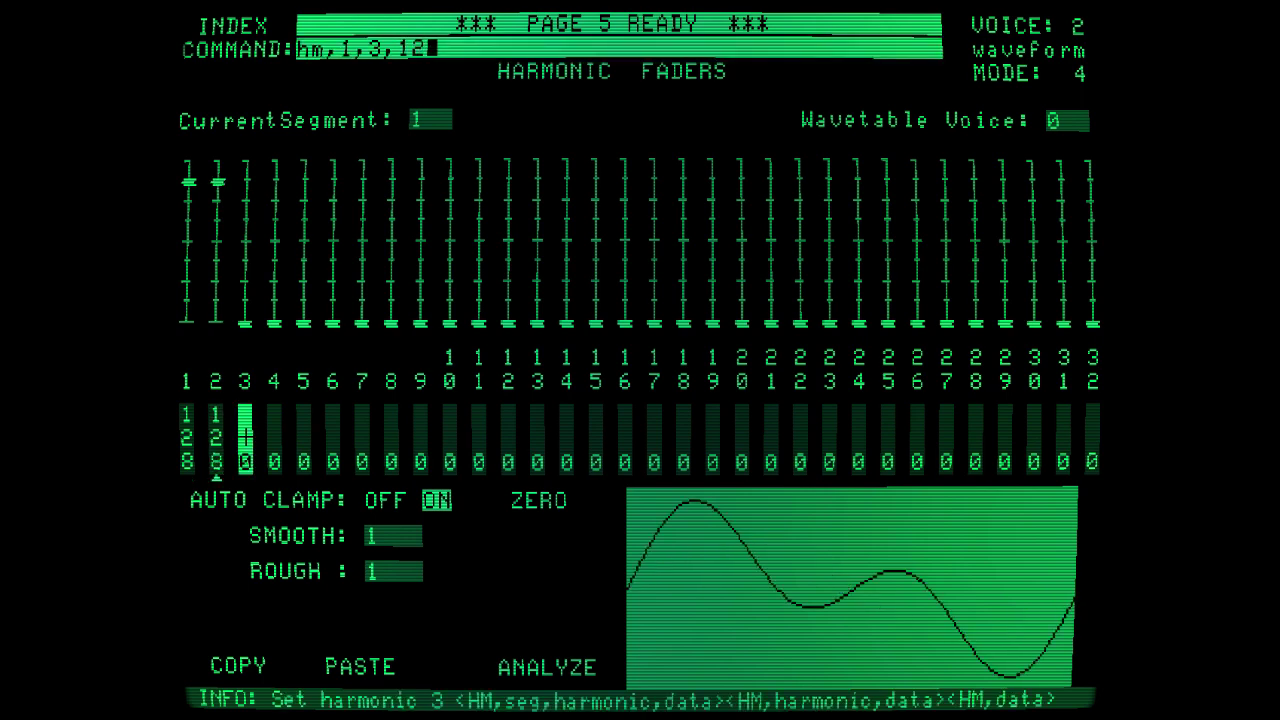
pyautogui.write('8')
pyautogui.press('Return')
pyautogui.click(274, 437)
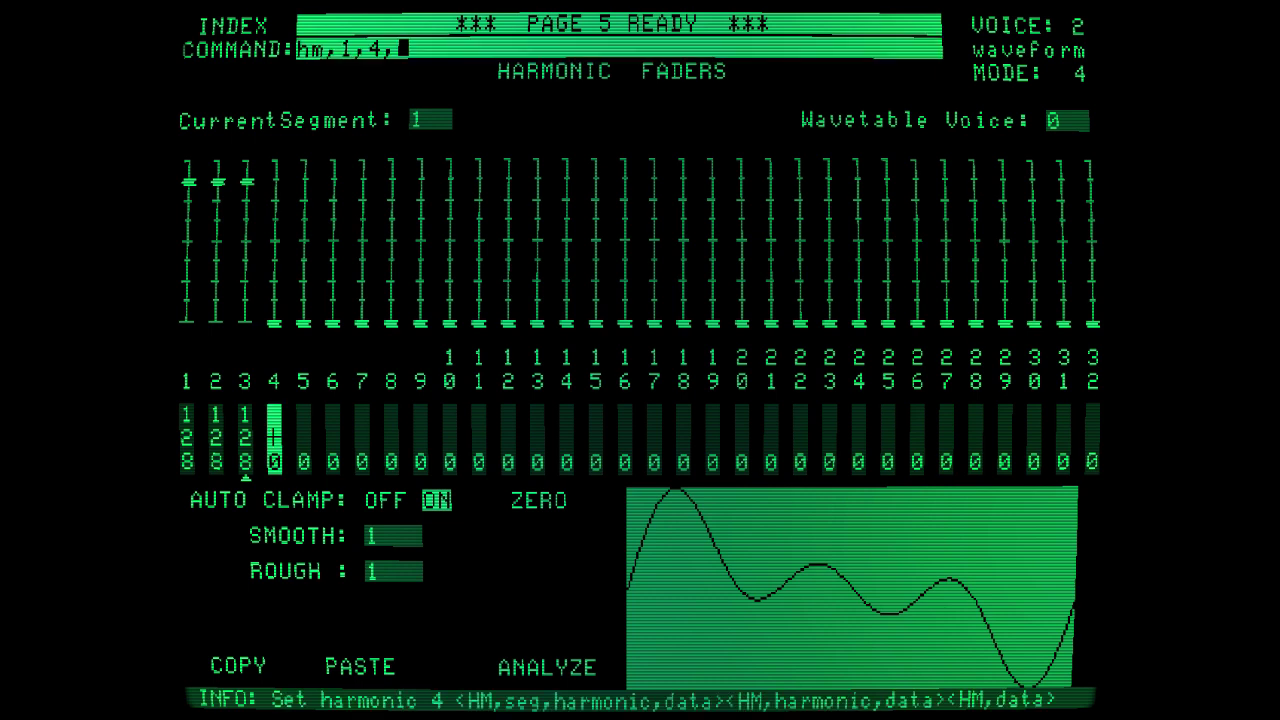
pyautogui.write('128')
pyautogui.press('Return')
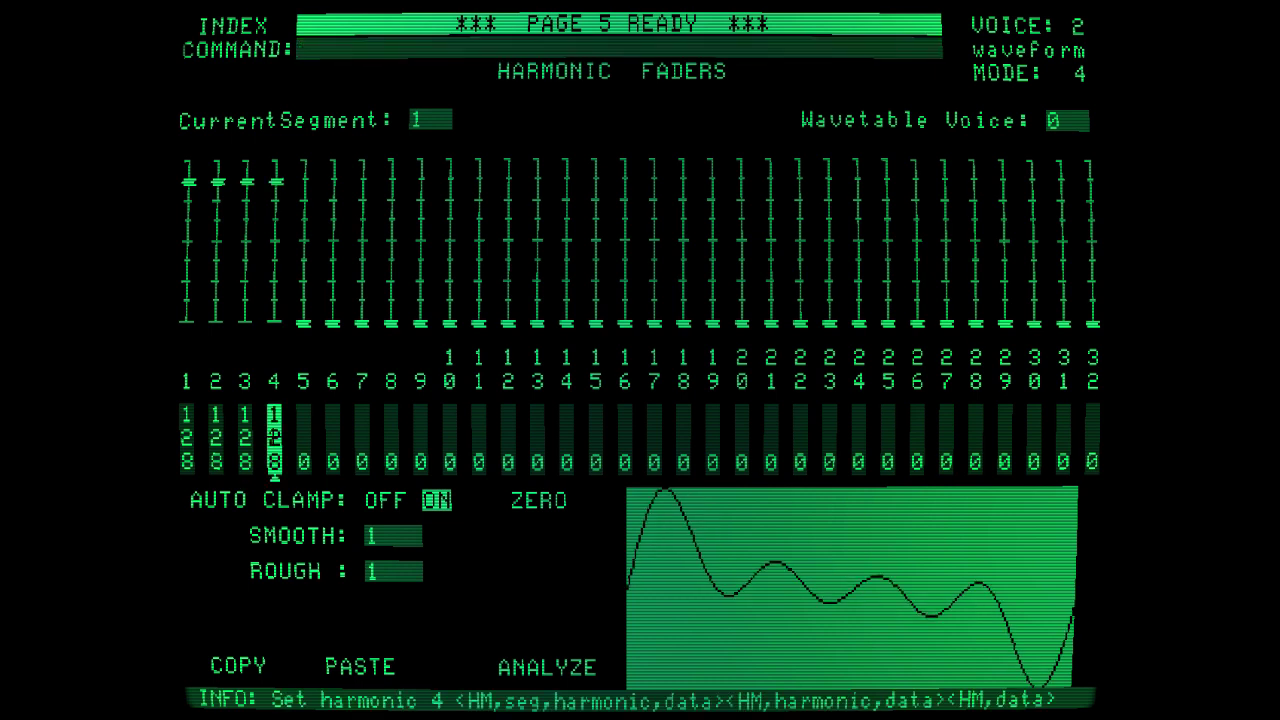
# Set harmonics 5 and 6 of segment 1 to 128.
pyautogui.click(303, 430)
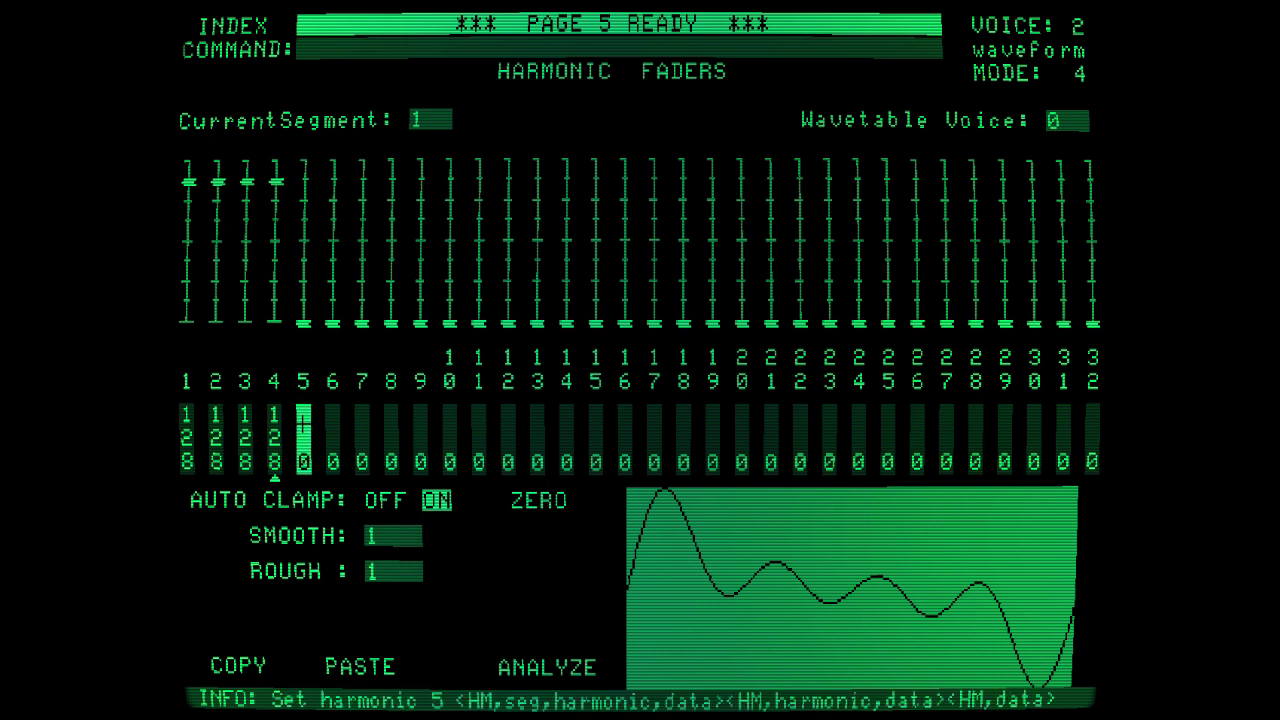
pyautogui.write('12')
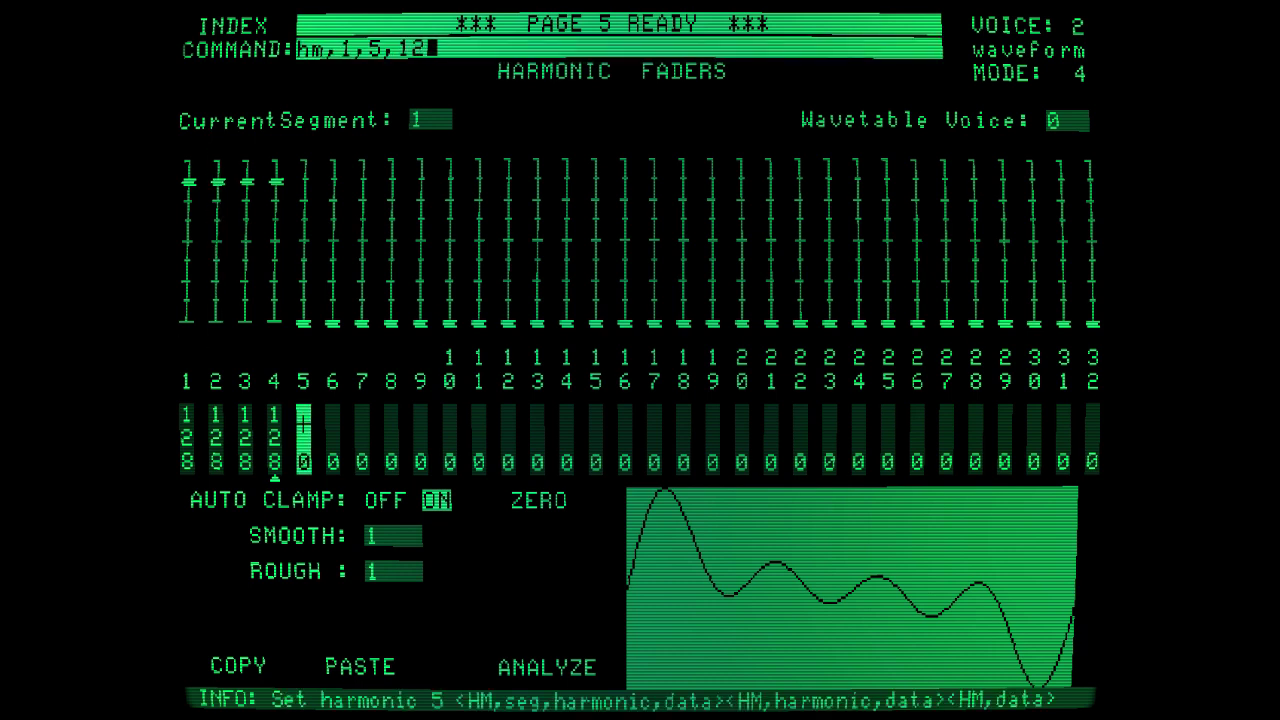
pyautogui.write('8')
pyautogui.press('Return')
pyautogui.click(331, 428)
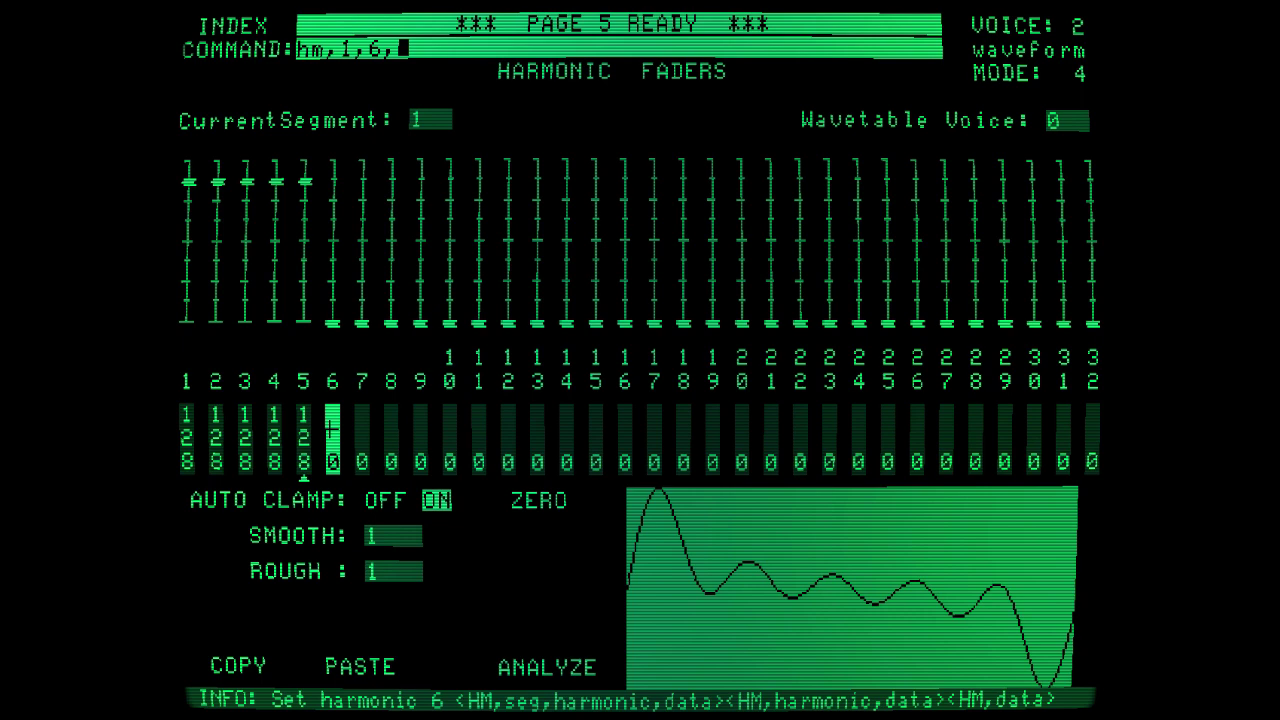
pyautogui.write('128')
pyautogui.press('Return')
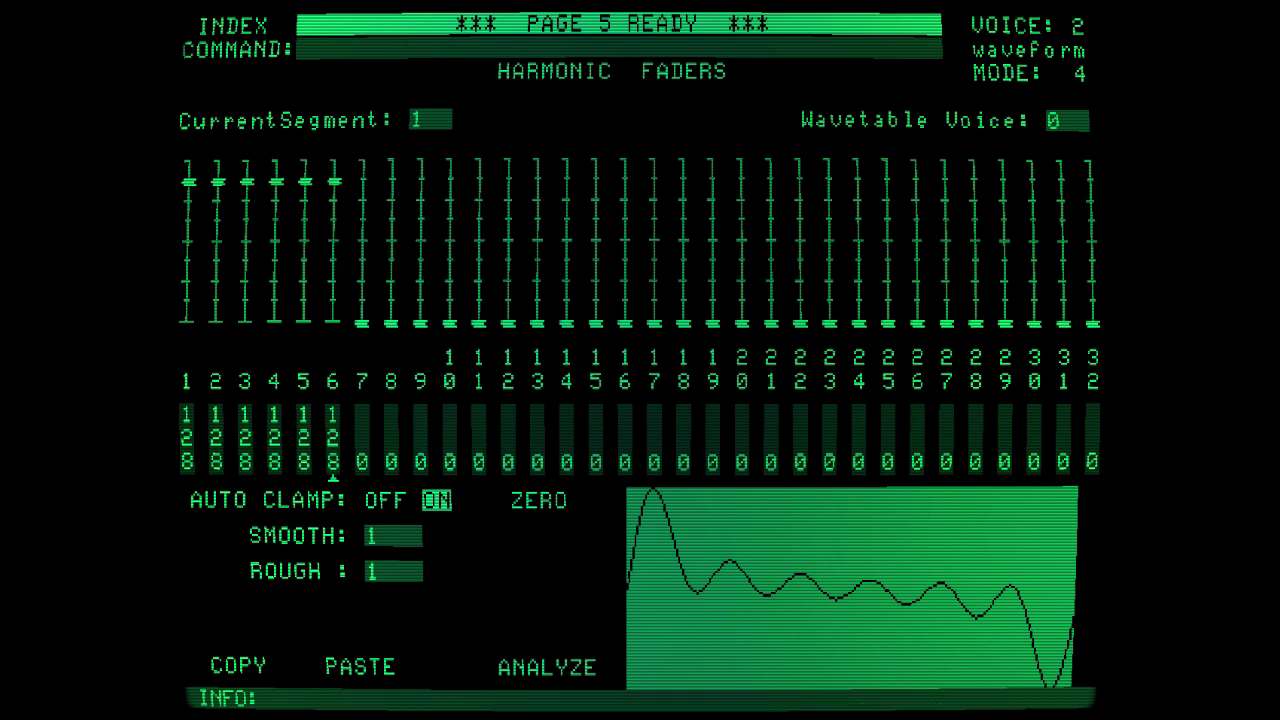
# Switch to segment 3 and set its harmonic 1 to 128.
pyautogui.write('2')
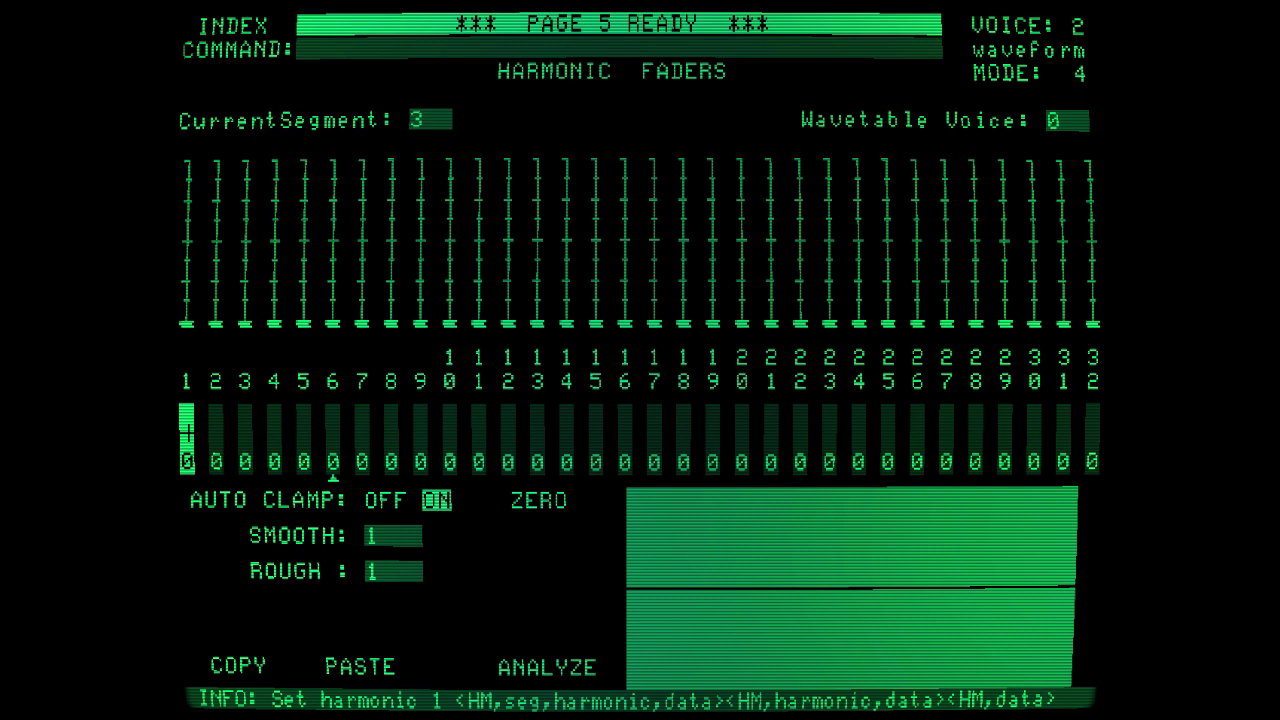
pyautogui.click(186, 432)
pyautogui.write('1,12')
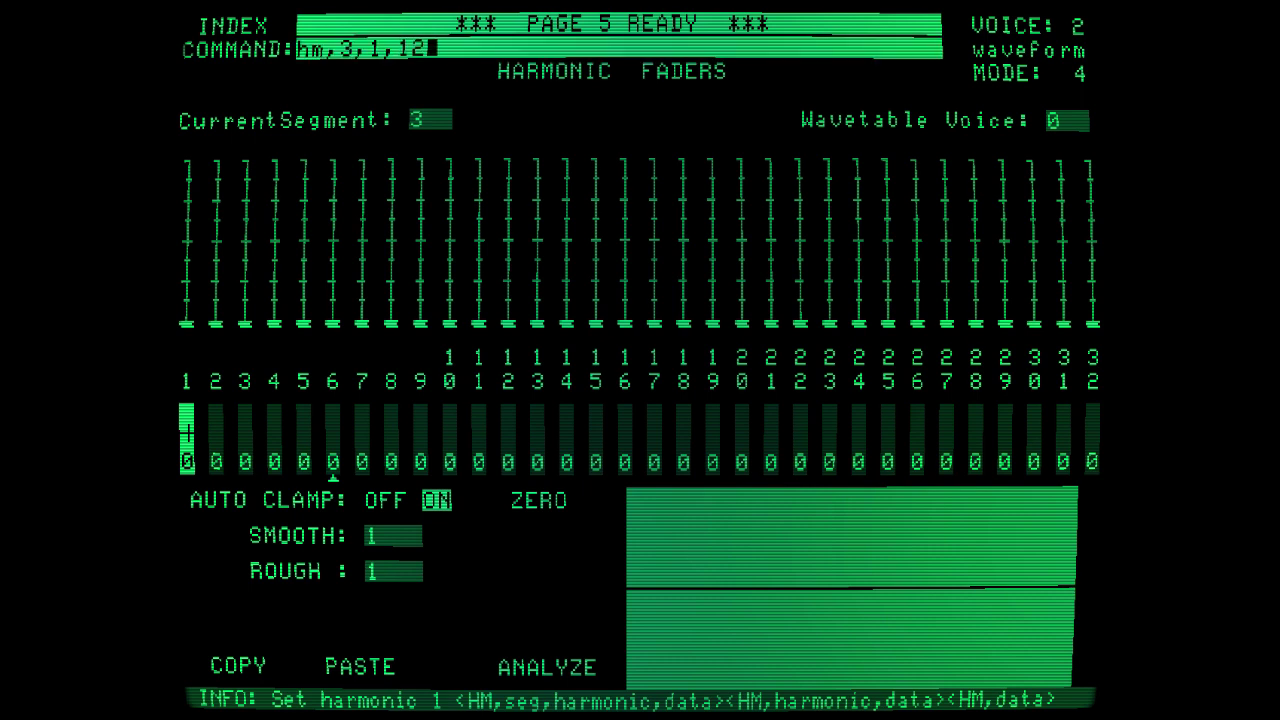
pyautogui.write('8')
pyautogui.press('Return')
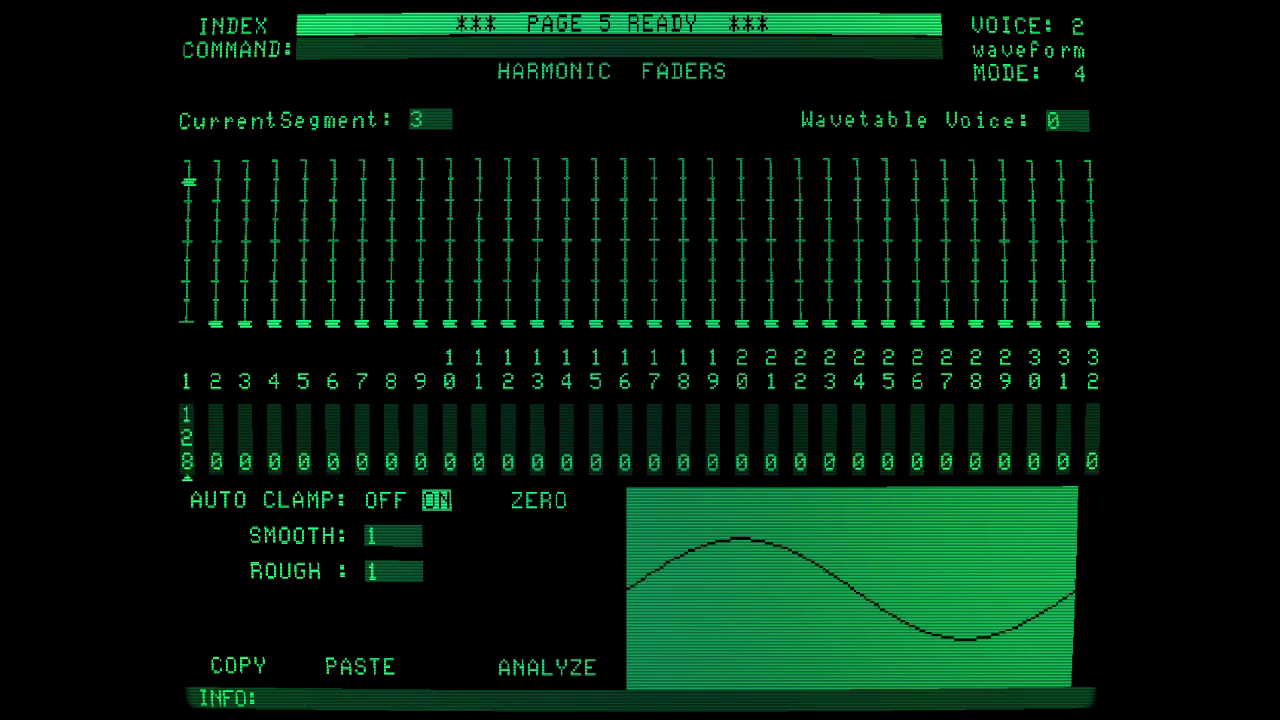
# Make segment 2 current and fill it with a sawtooth waveform on the Waveform Drawing page.
pyautogui.scroll(-1, 430, 120)
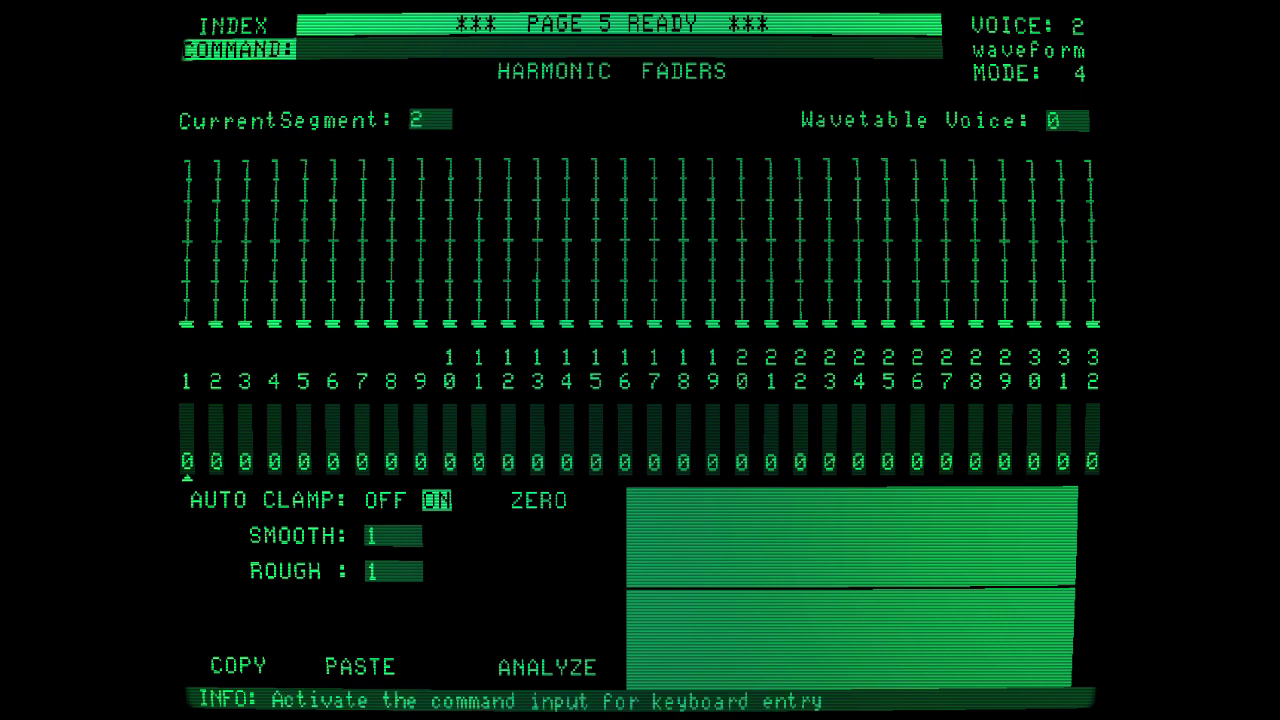
pyautogui.click(221, 25)
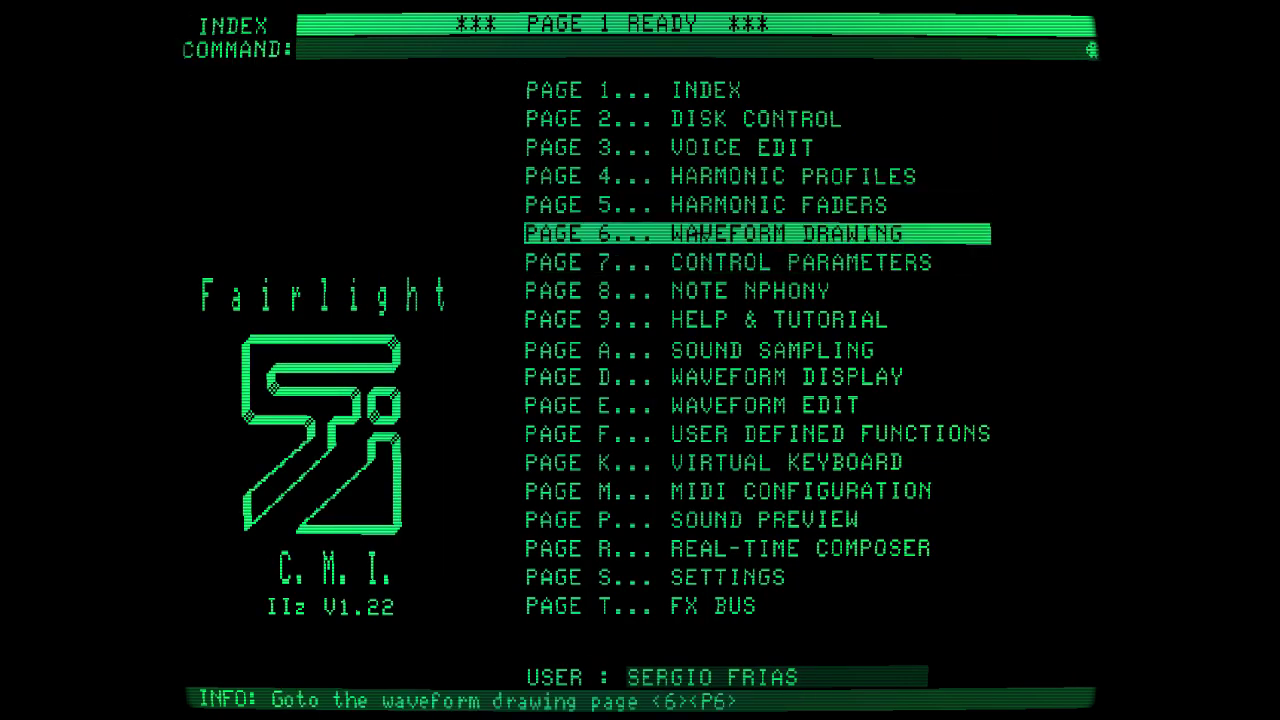
pyautogui.click(700, 233)
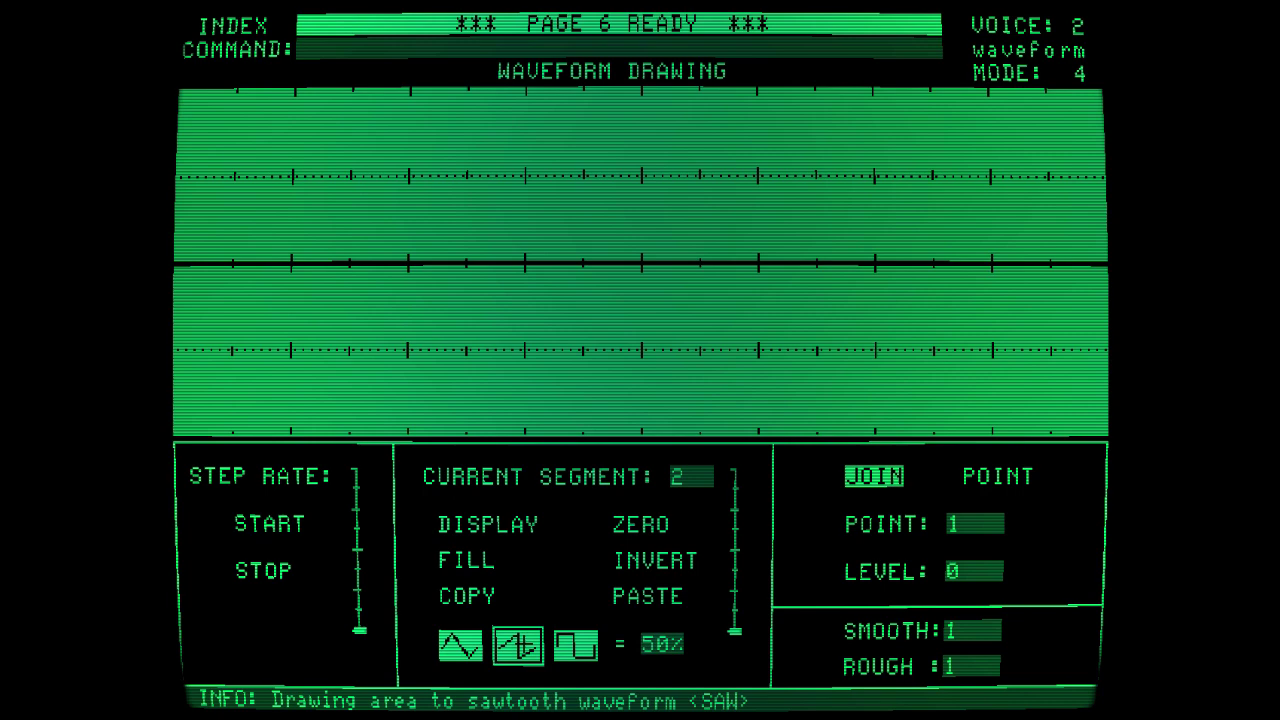
pyautogui.click(518, 645)
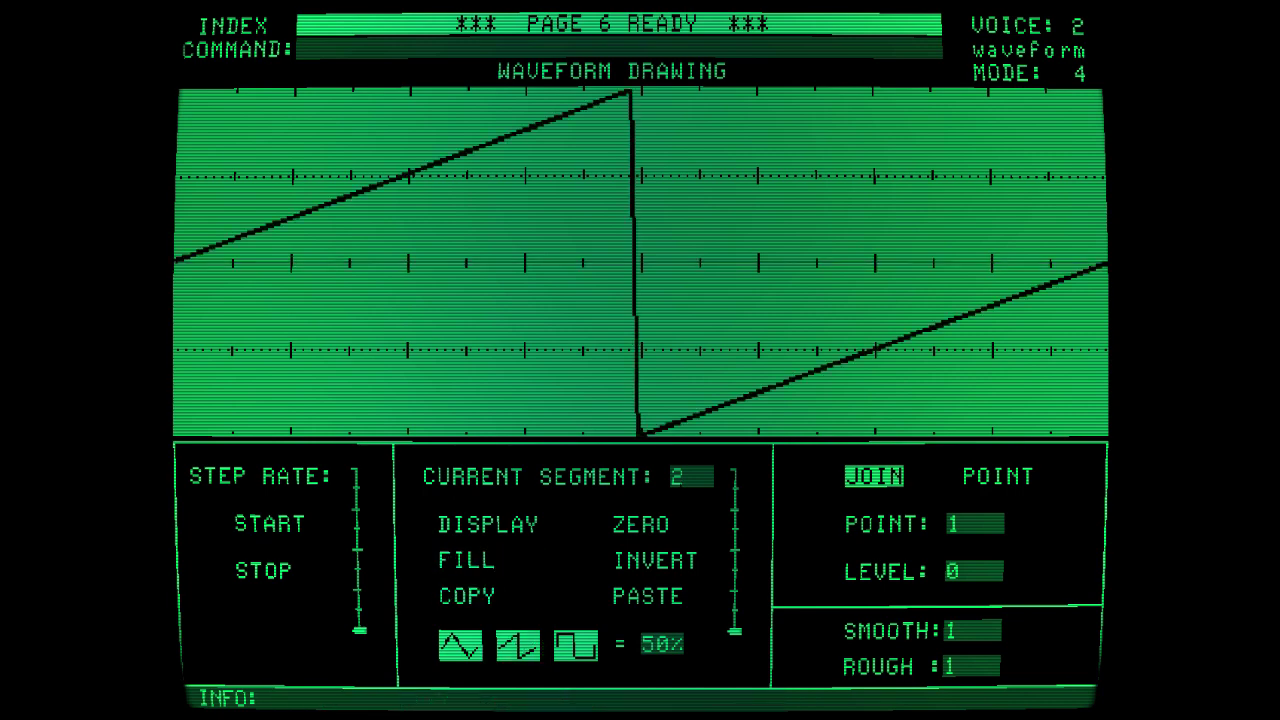
# Step up to segment 4, then back through segments 3, 2 and 1 to review their waveforms.
pyautogui.scroll(2, 686, 476)
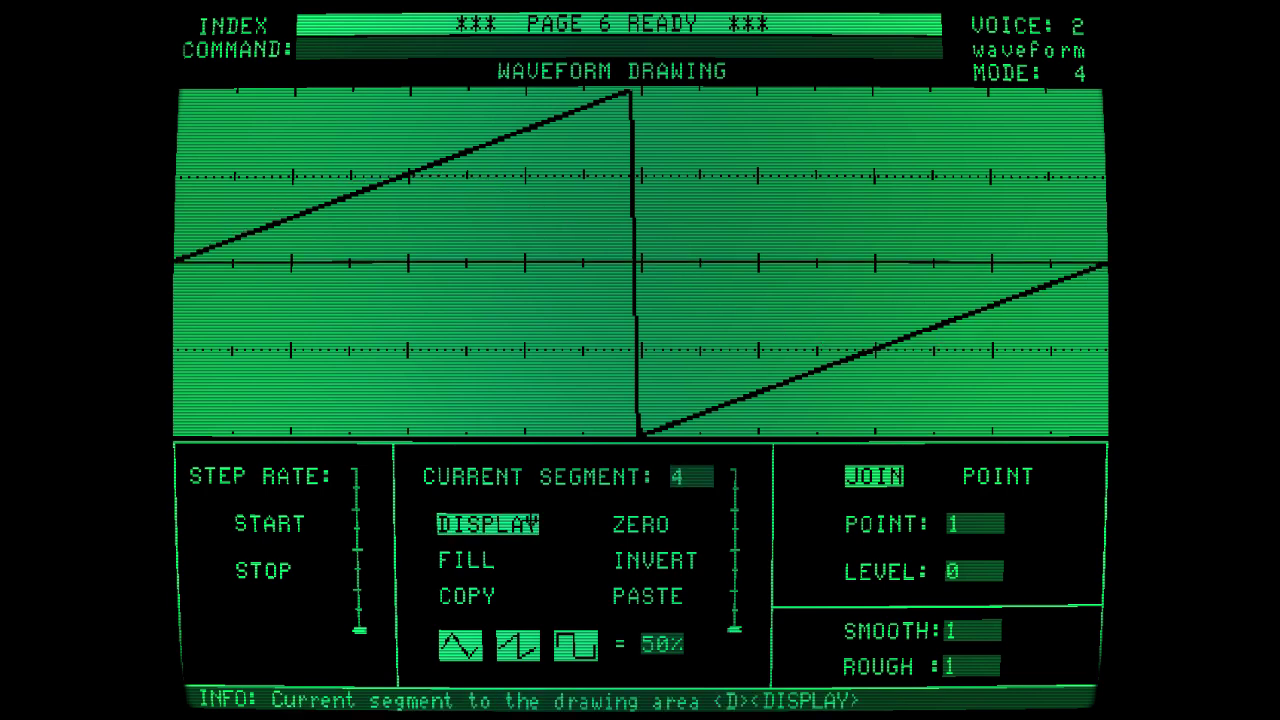
pyautogui.click(488, 524)
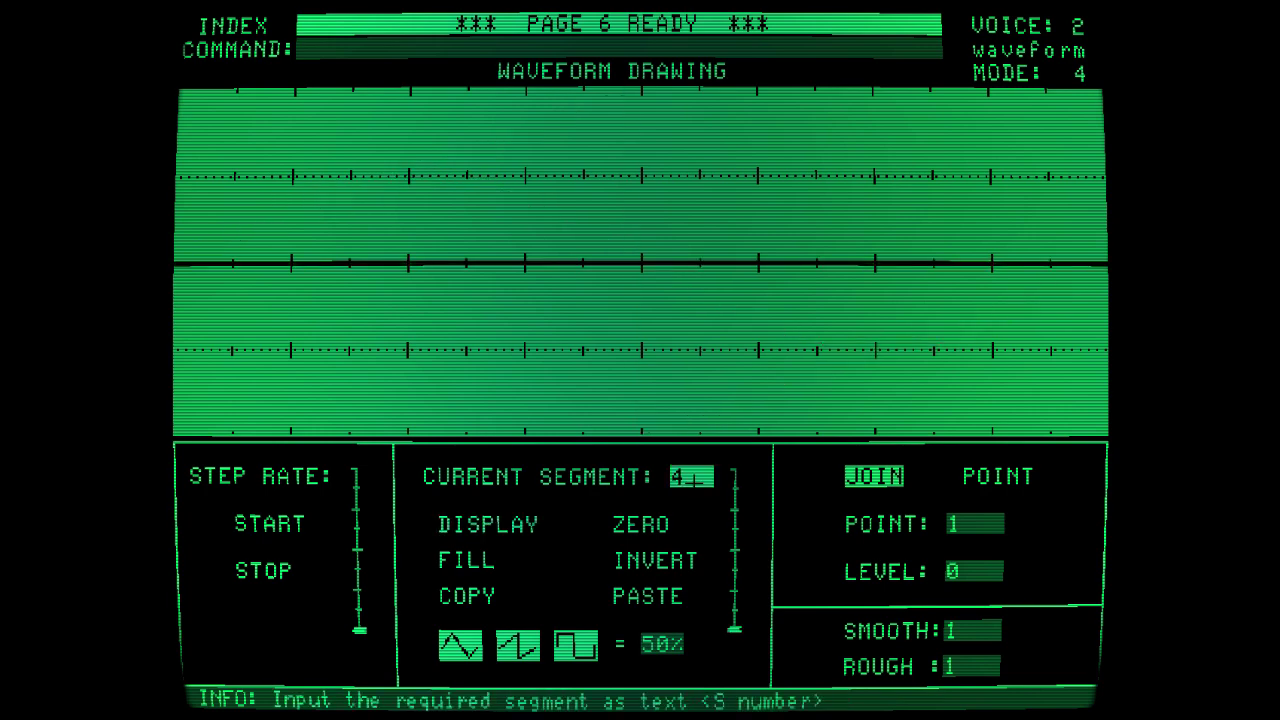
pyautogui.write('3')
pyautogui.write('2')
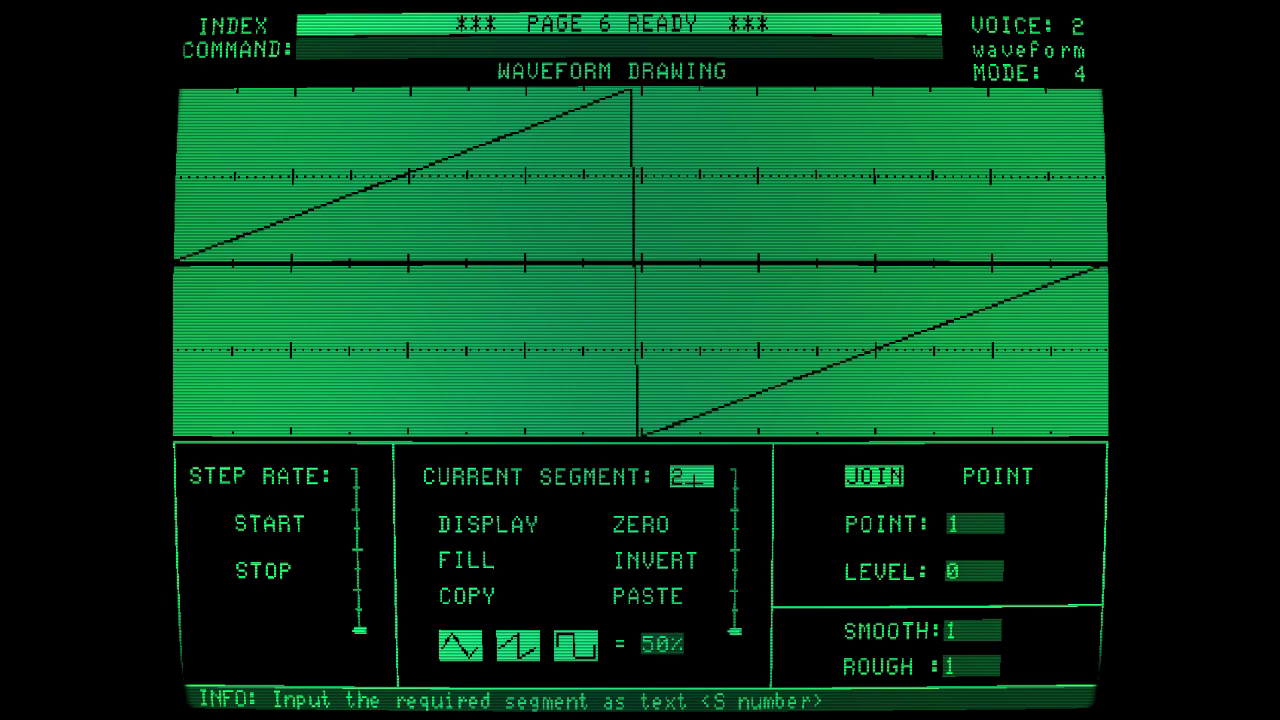
pyautogui.write('1')
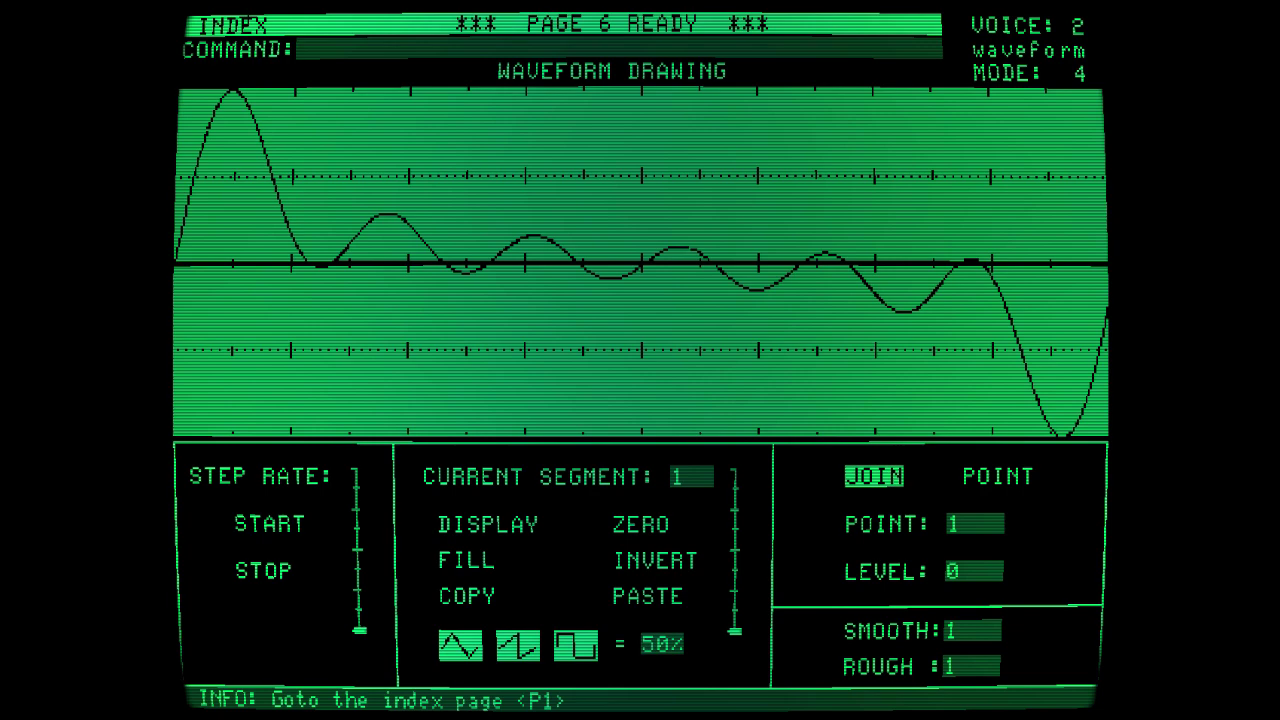
# Return to the index, open the Harmonic Profiles page and switch to voice 1.
pyautogui.click(250, 25)
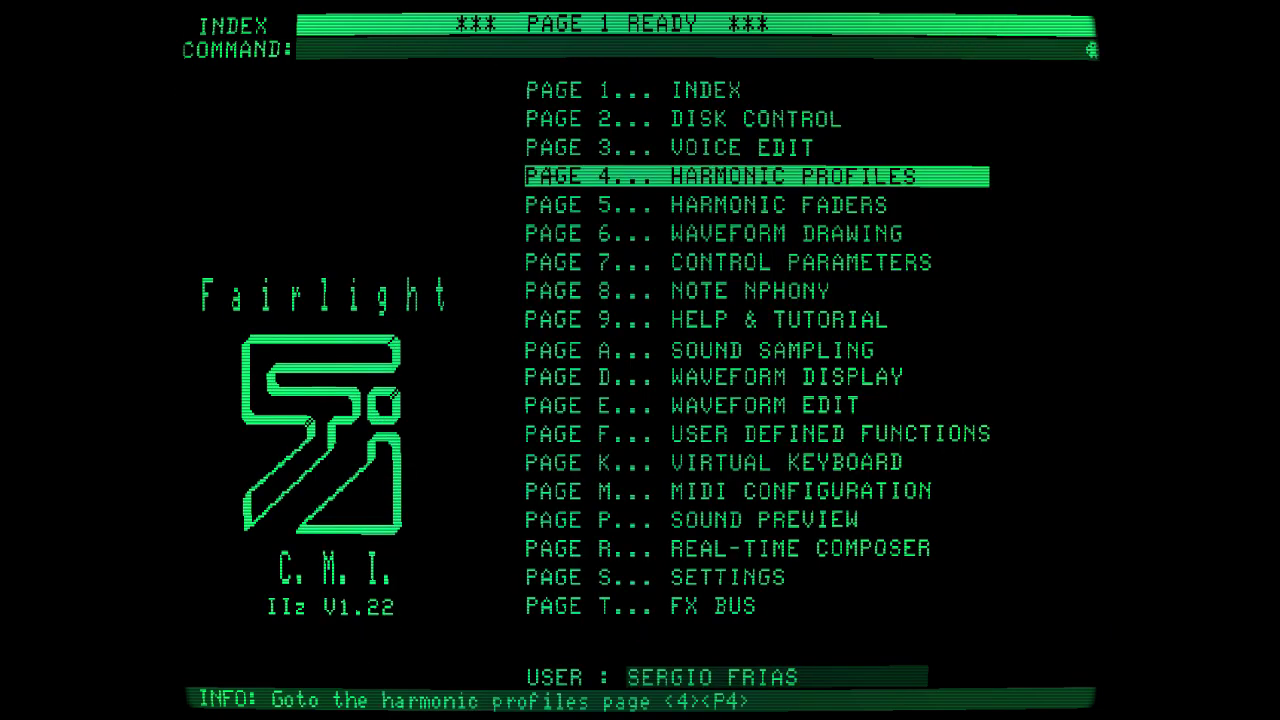
pyautogui.click(563, 177)
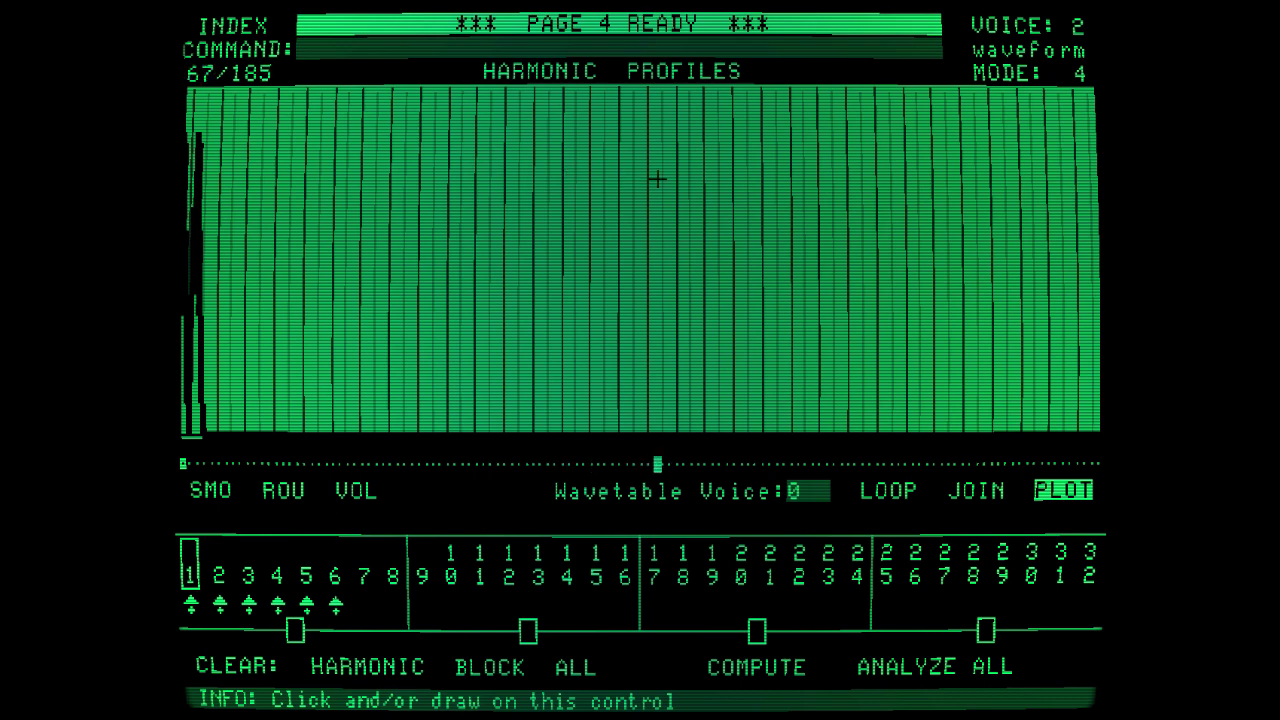
pyautogui.click(1073, 25)
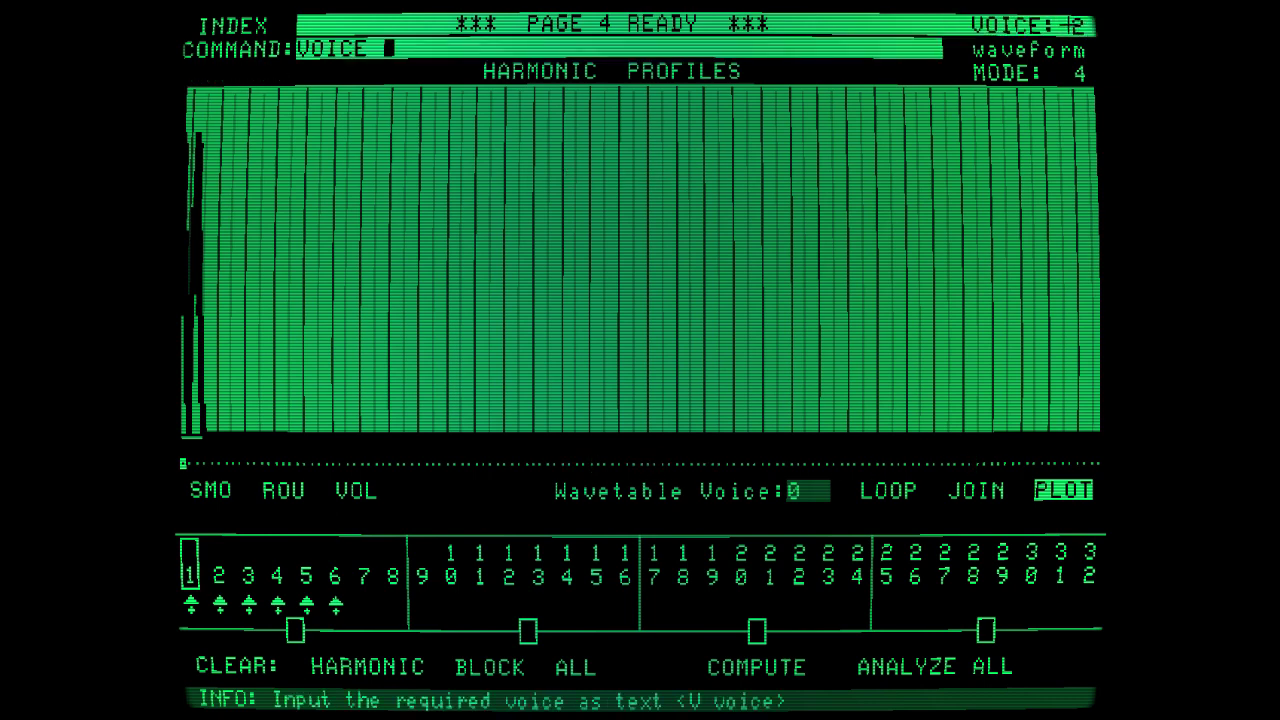
pyautogui.write('v1')
pyautogui.press('Return')
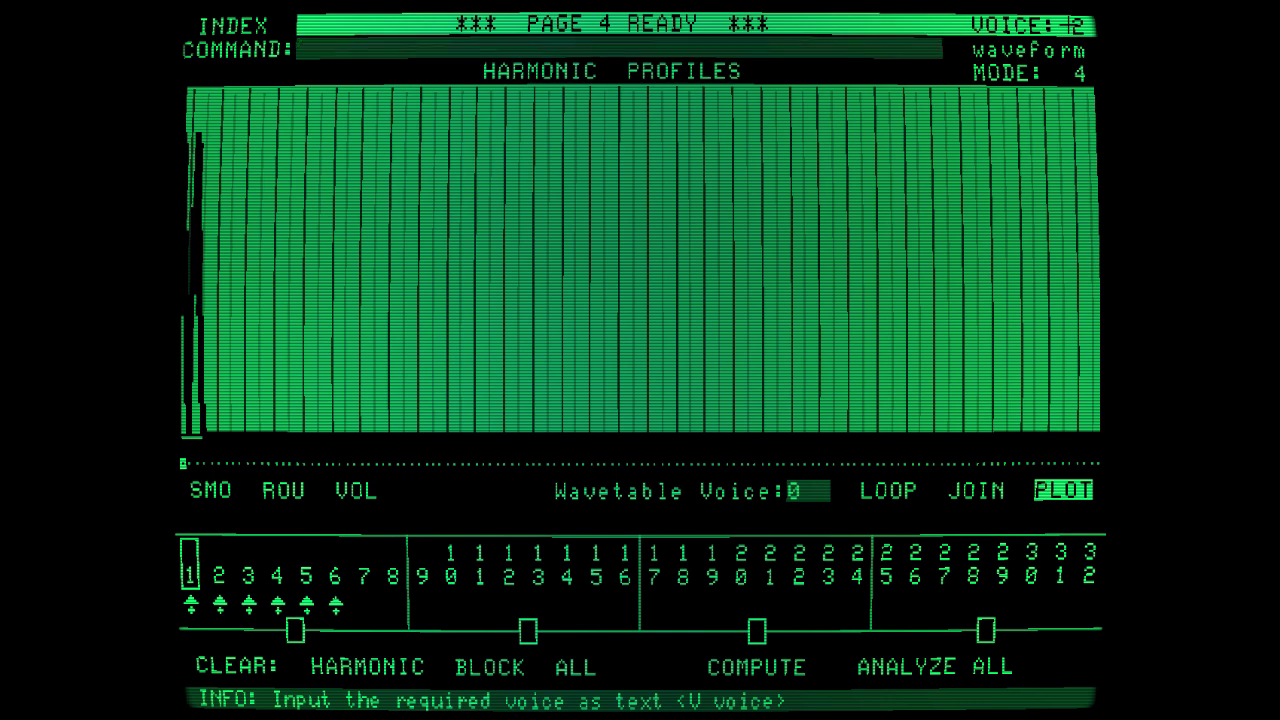
pyautogui.click(1070, 25)
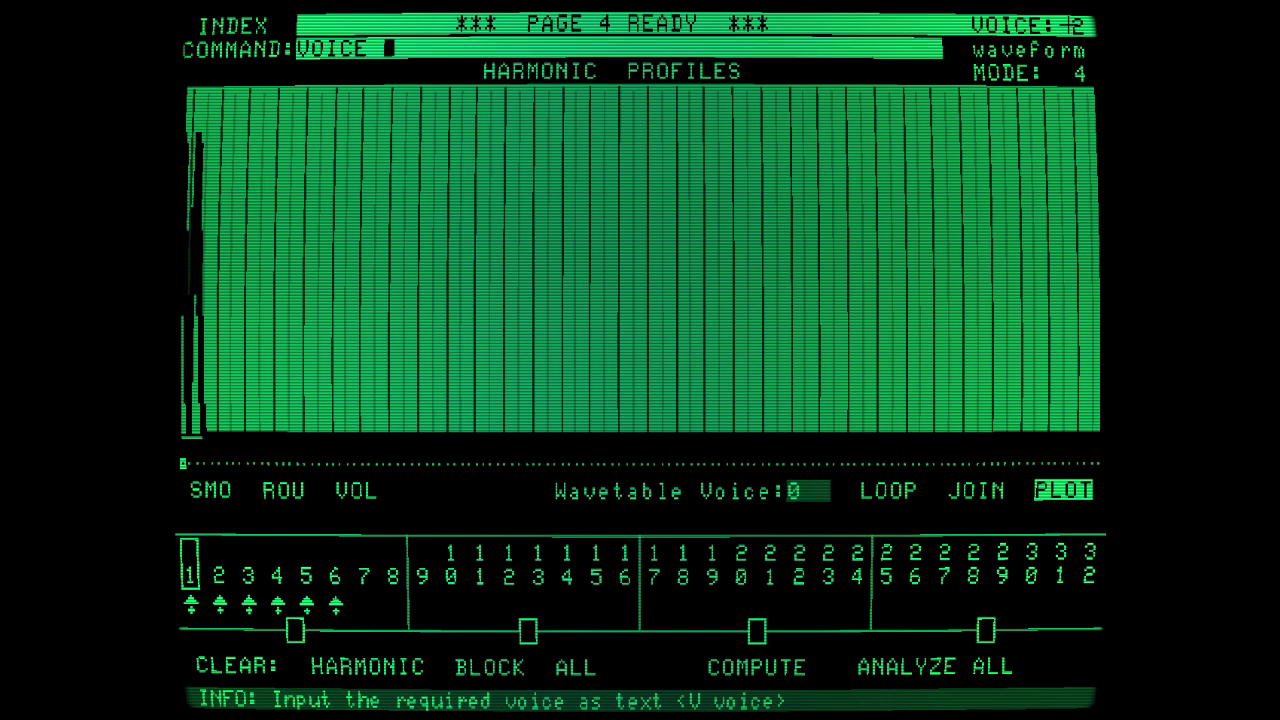
pyautogui.press('Return')
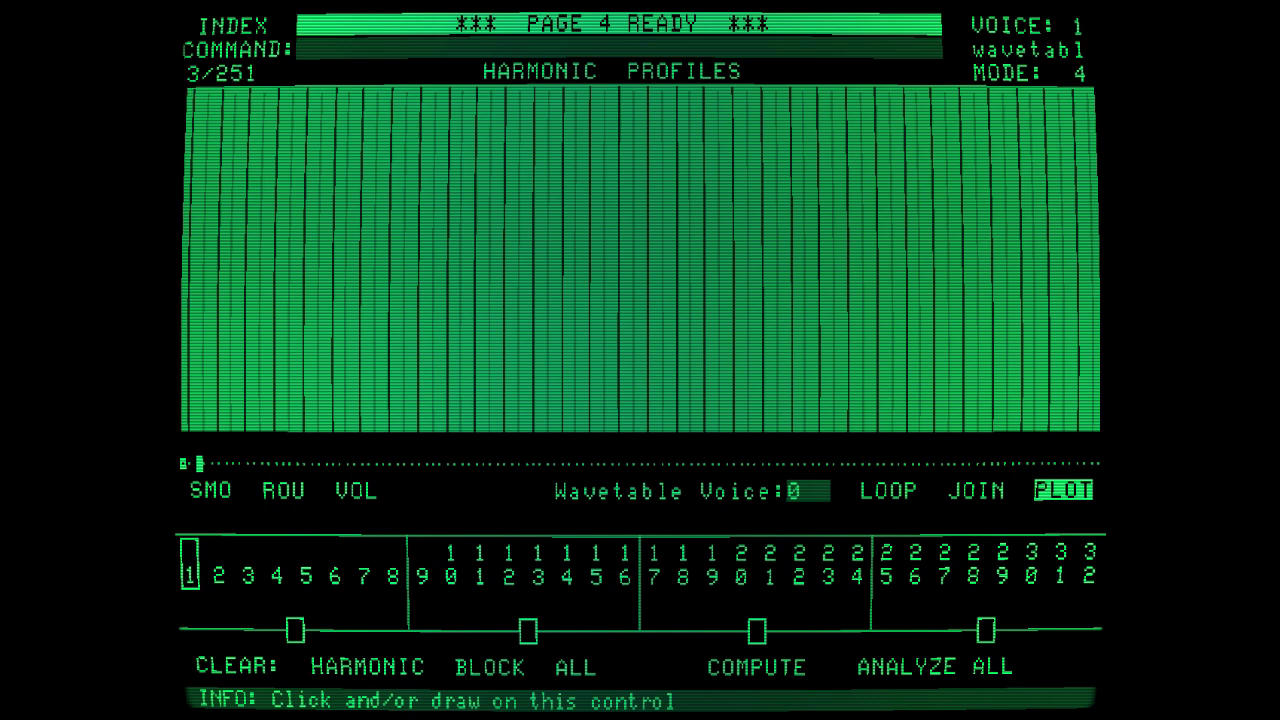
# Draw harmonic 1's profile falling from maximum to zero at about the middle segment, and harmonic 3's rising from there to maximum at the end.
pyautogui.click(197, 97)
pyautogui.moveTo(200, 94)
pyautogui.mouseDown()
pyautogui.moveTo(184, 93)
pyautogui.moveTo(650, 430)
pyautogui.mouseUp()
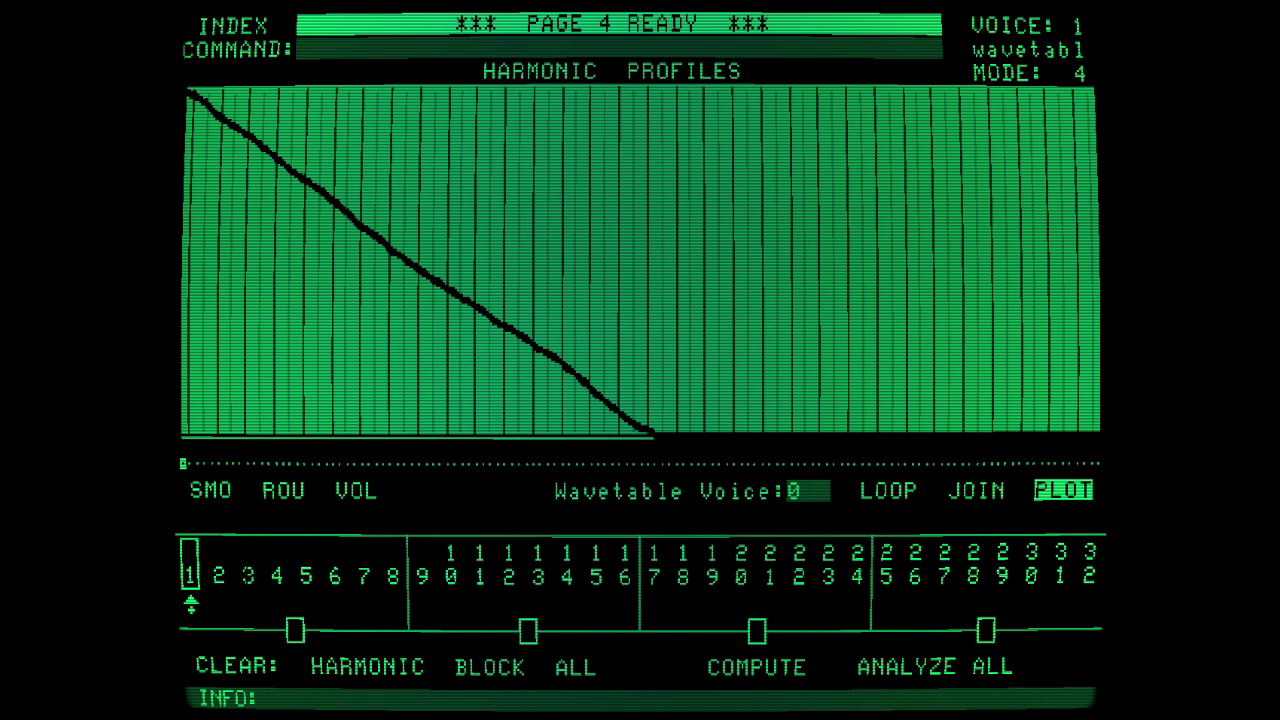
pyautogui.click(247, 560)
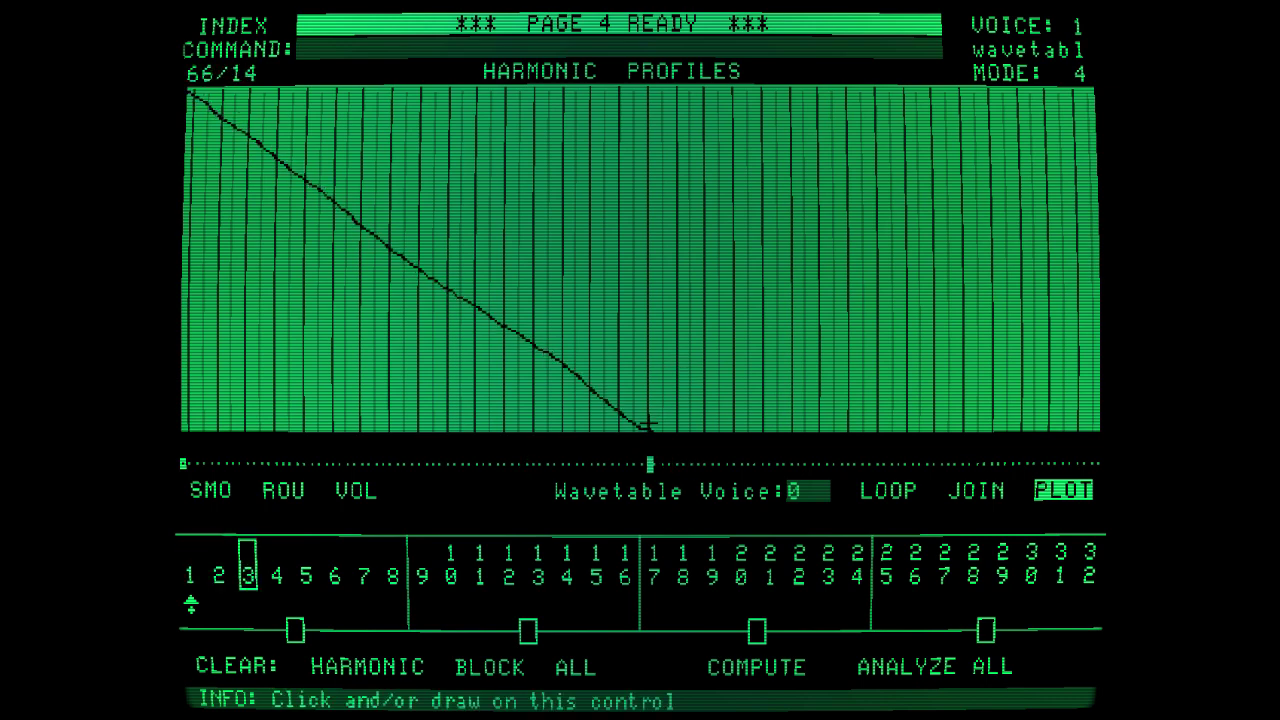
pyautogui.moveTo(645, 430)
pyautogui.mouseDown()
pyautogui.moveTo(934, 222)
pyautogui.moveTo(1070, 93)
pyautogui.moveTo(1058, 104)
pyautogui.mouseUp()
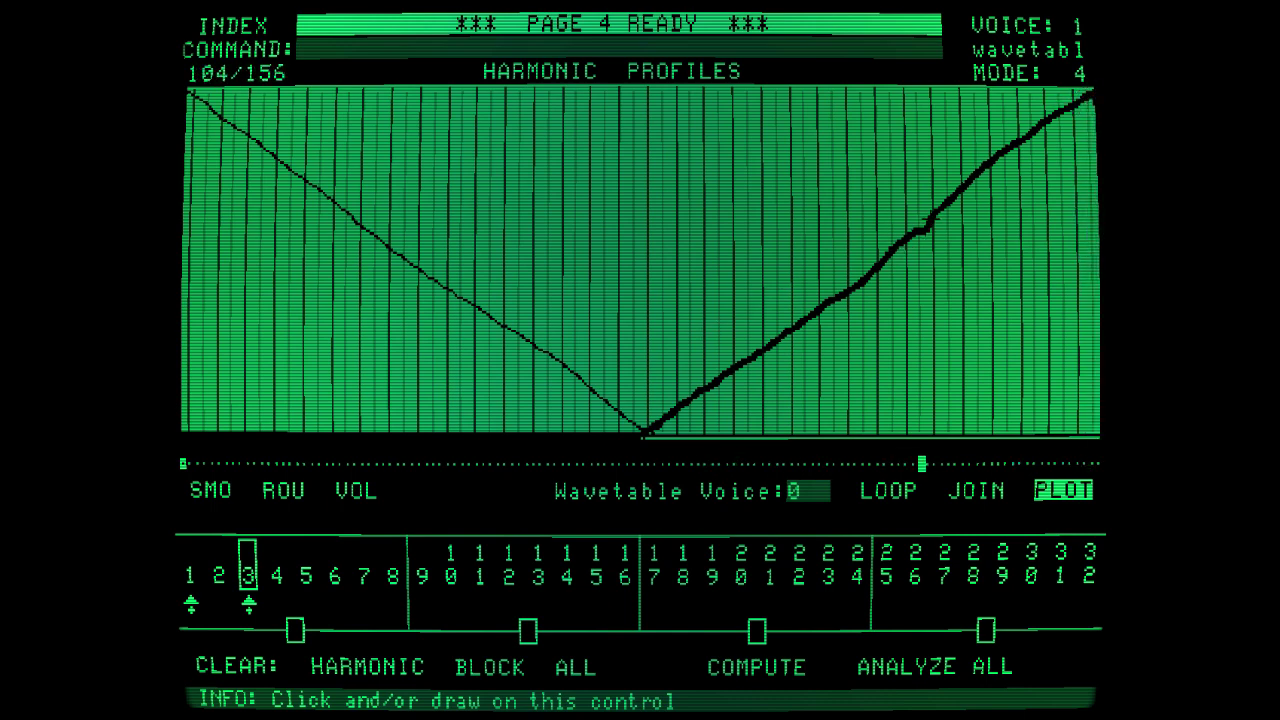
pyautogui.moveTo(915, 229); pyautogui.dragTo(939, 212)
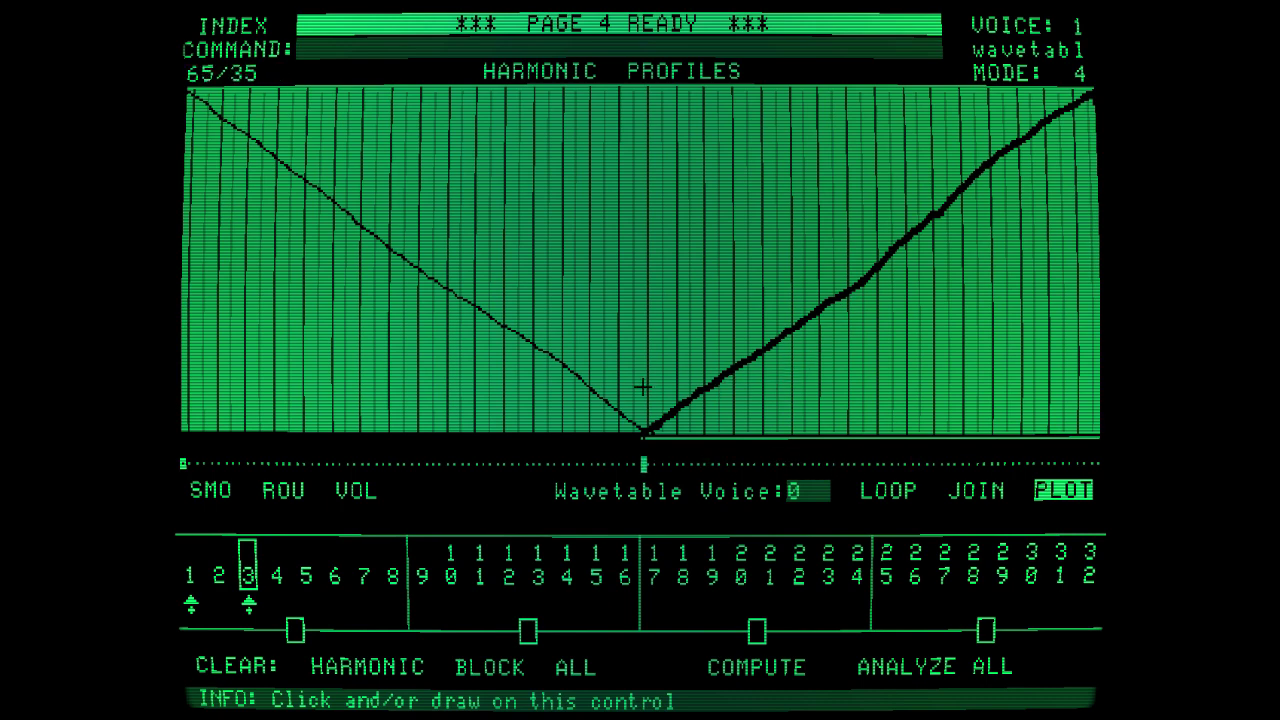
# Draw harmonic 2's profile rising from zero to maximum at about the middle segment and falling back to zero at the end.
pyautogui.click(218, 566)
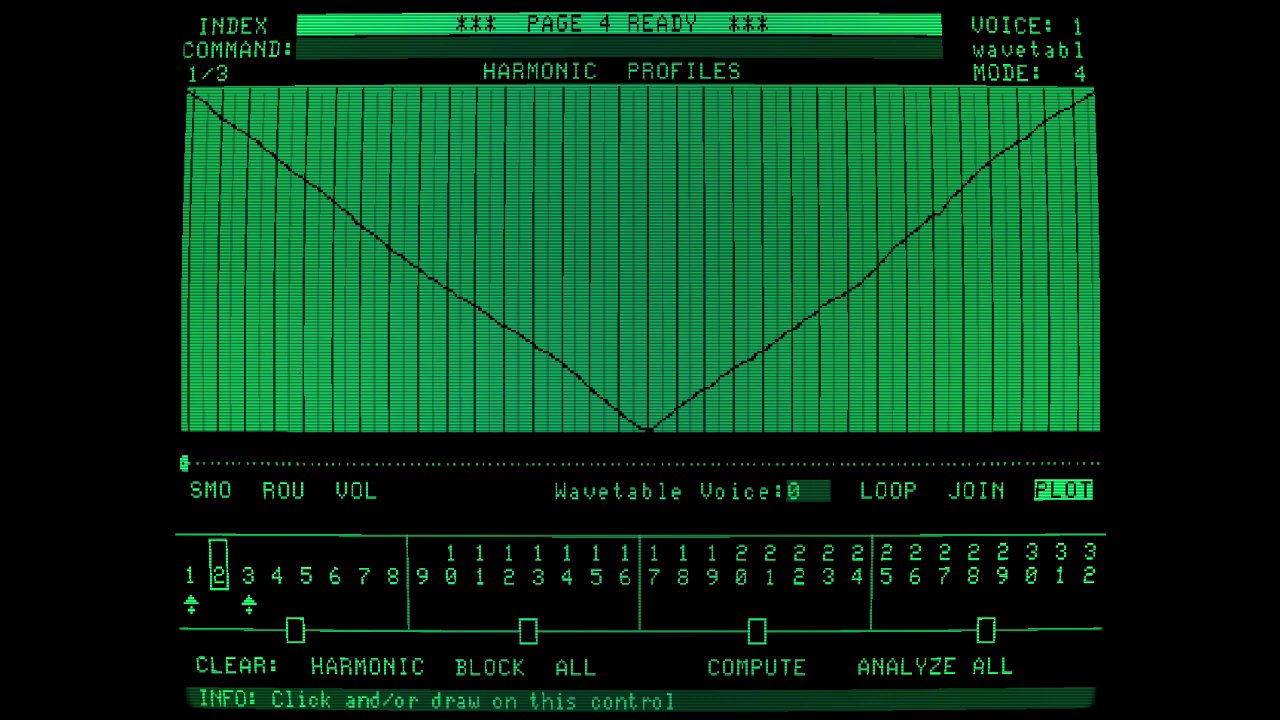
pyautogui.moveTo(184, 432)
pyautogui.mouseDown()
pyautogui.moveTo(228, 386)
pyautogui.moveTo(648, 92)
pyautogui.mouseUp()
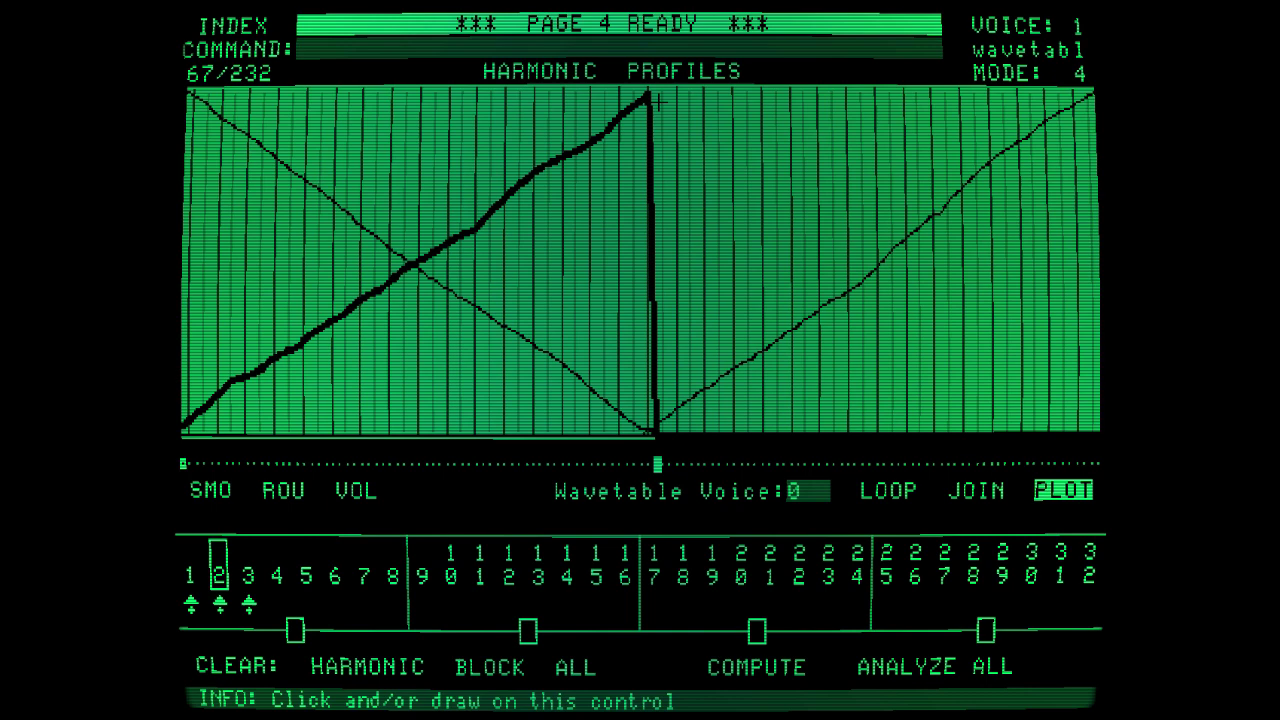
pyautogui.moveTo(648, 95)
pyautogui.mouseDown()
pyautogui.moveTo(764, 173)
pyautogui.moveTo(940, 358)
pyautogui.moveTo(1092, 432)
pyautogui.mouseUp()
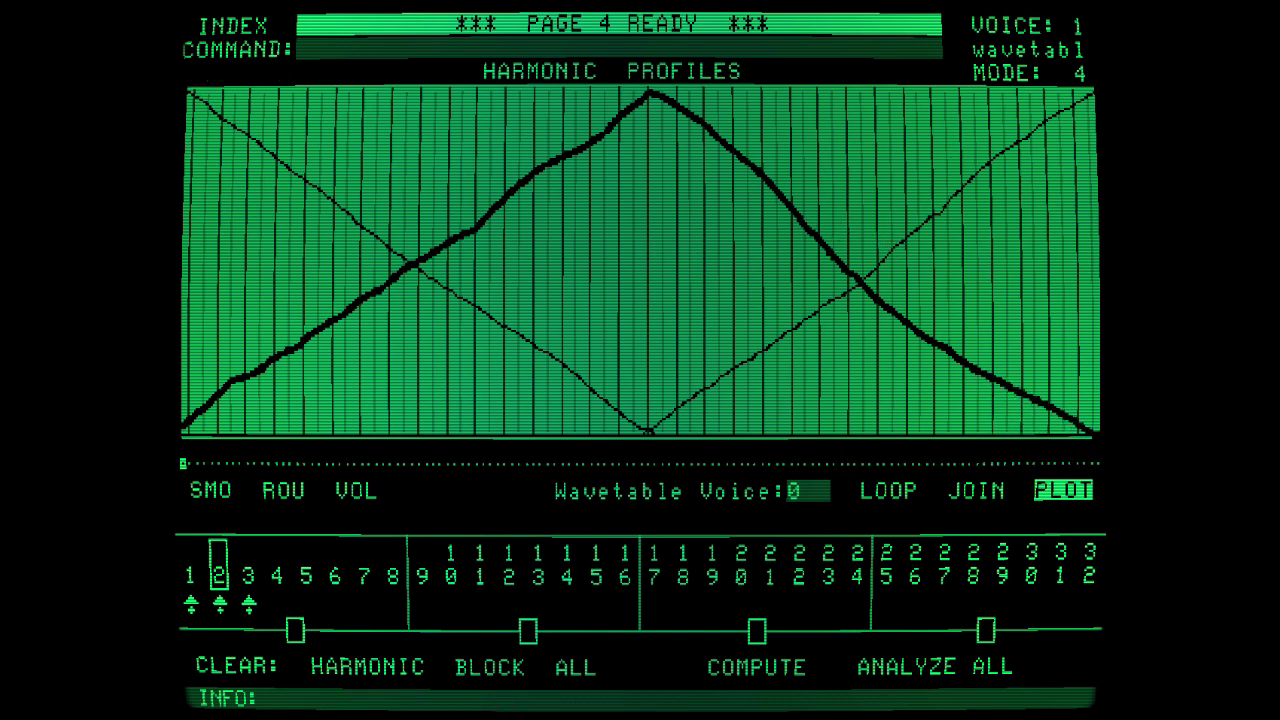
# Join harmonic 2's profile with straight lines from zero at the start up to a mid-segment maximum and down to zero at the end.
pyautogui.click(976, 490)
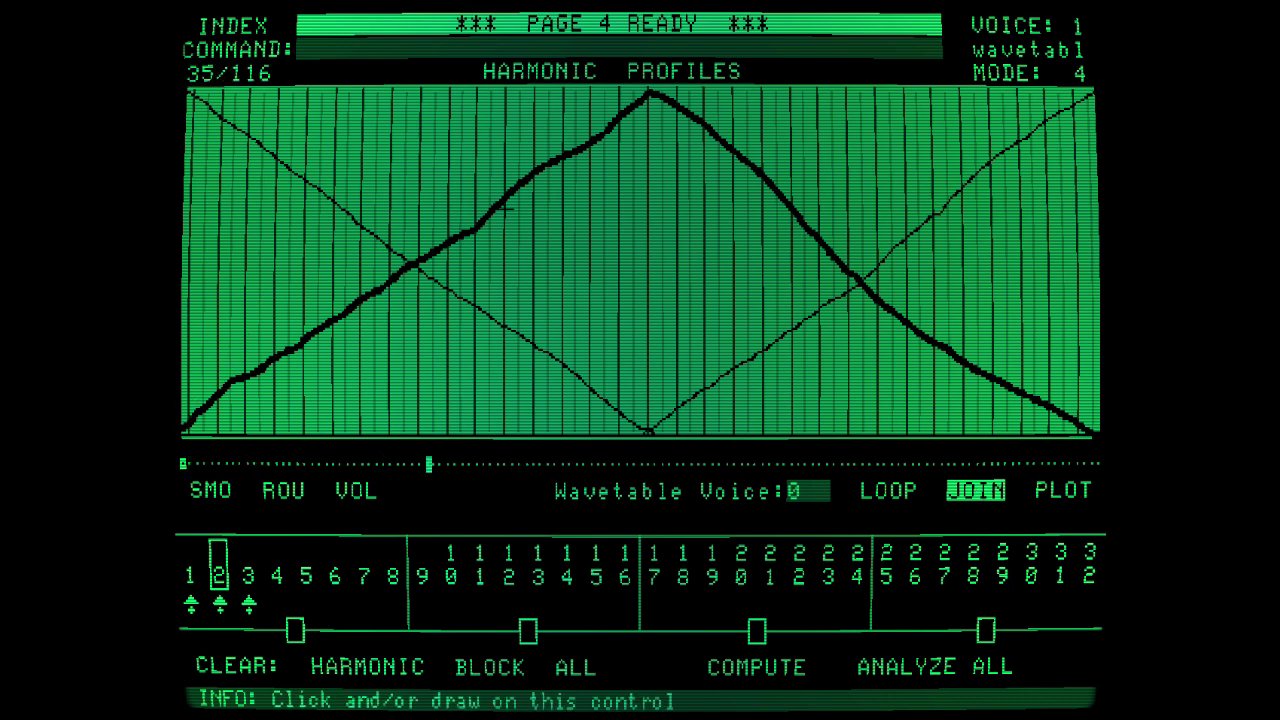
pyautogui.click(650, 95)
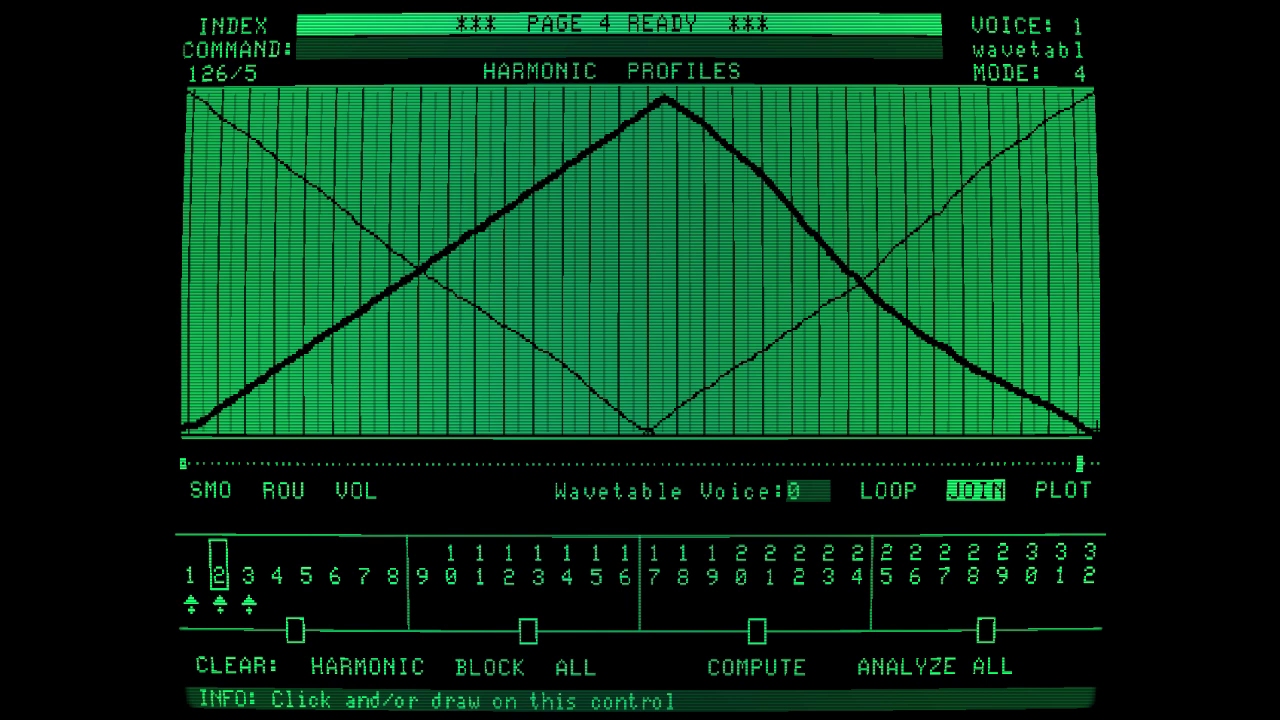
pyautogui.click(1094, 428)
# Straighten harmonic 1's profile from maximum at the start to zero just past the middle, and flatten the rest to zero.
pyautogui.click(189, 575)
pyautogui.click(196, 96)
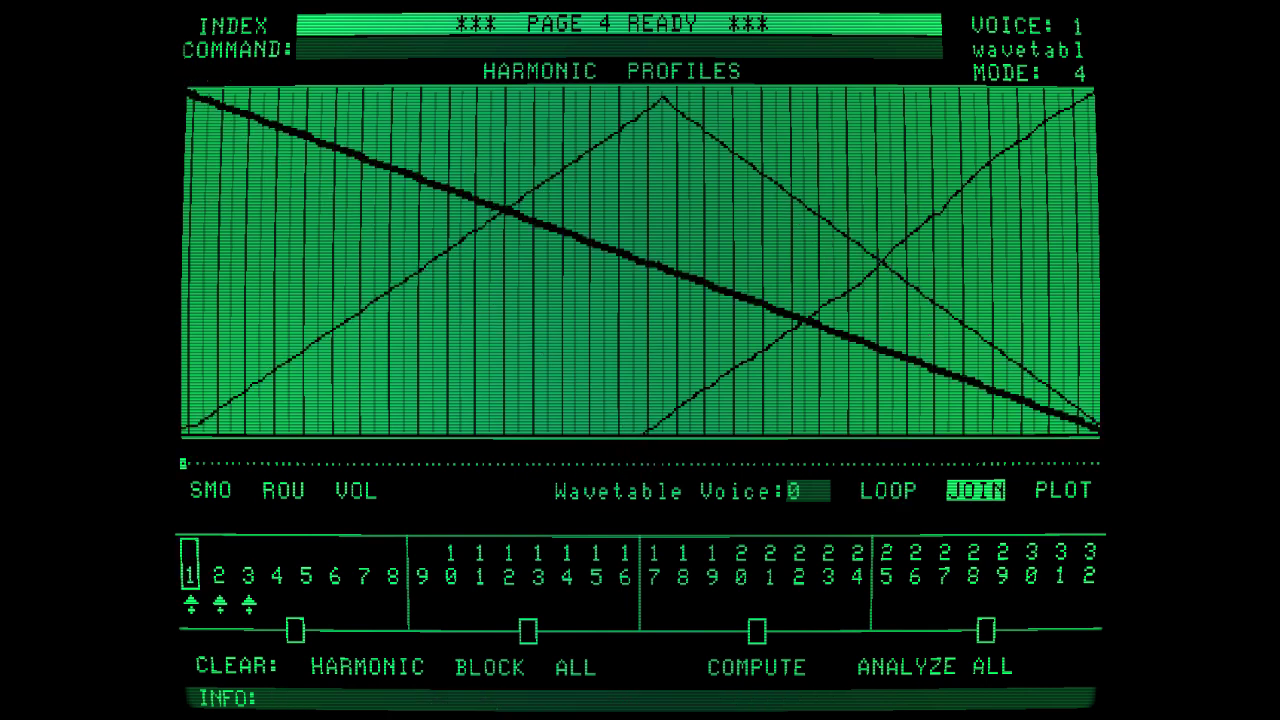
pyautogui.click(1063, 490)
pyautogui.click(662, 432)
pyautogui.press('j')
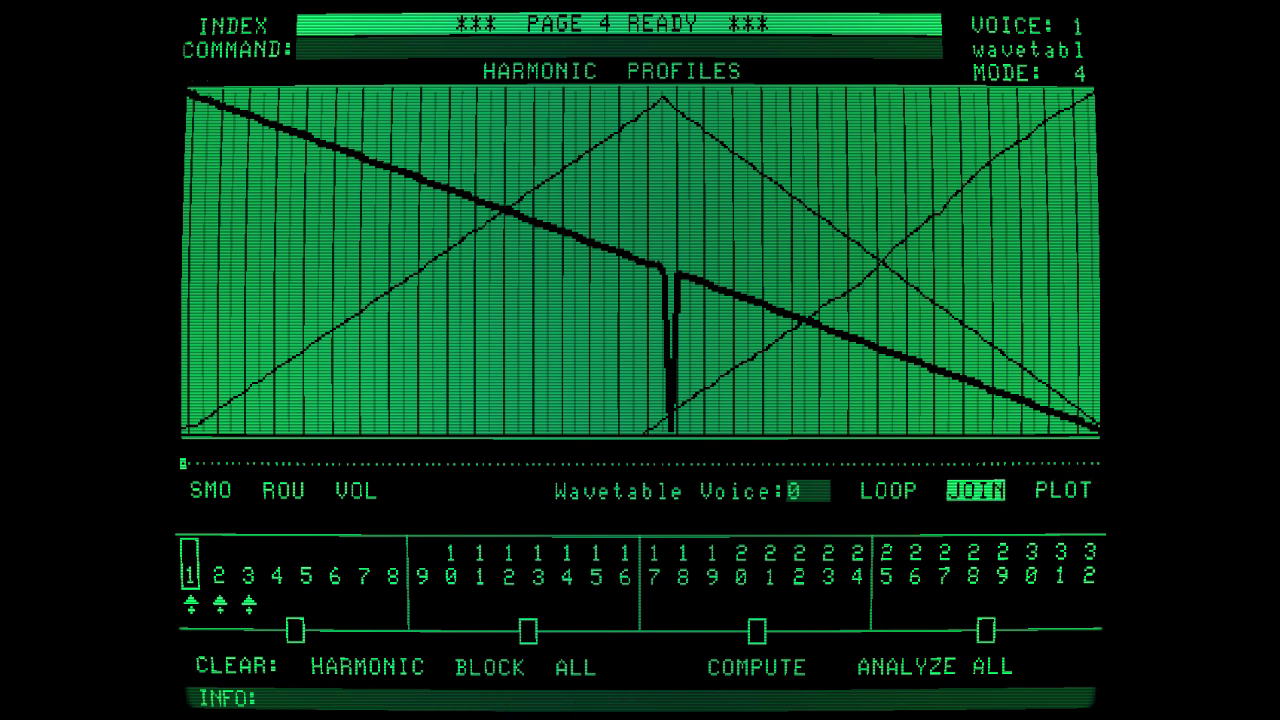
pyautogui.click(670, 432)
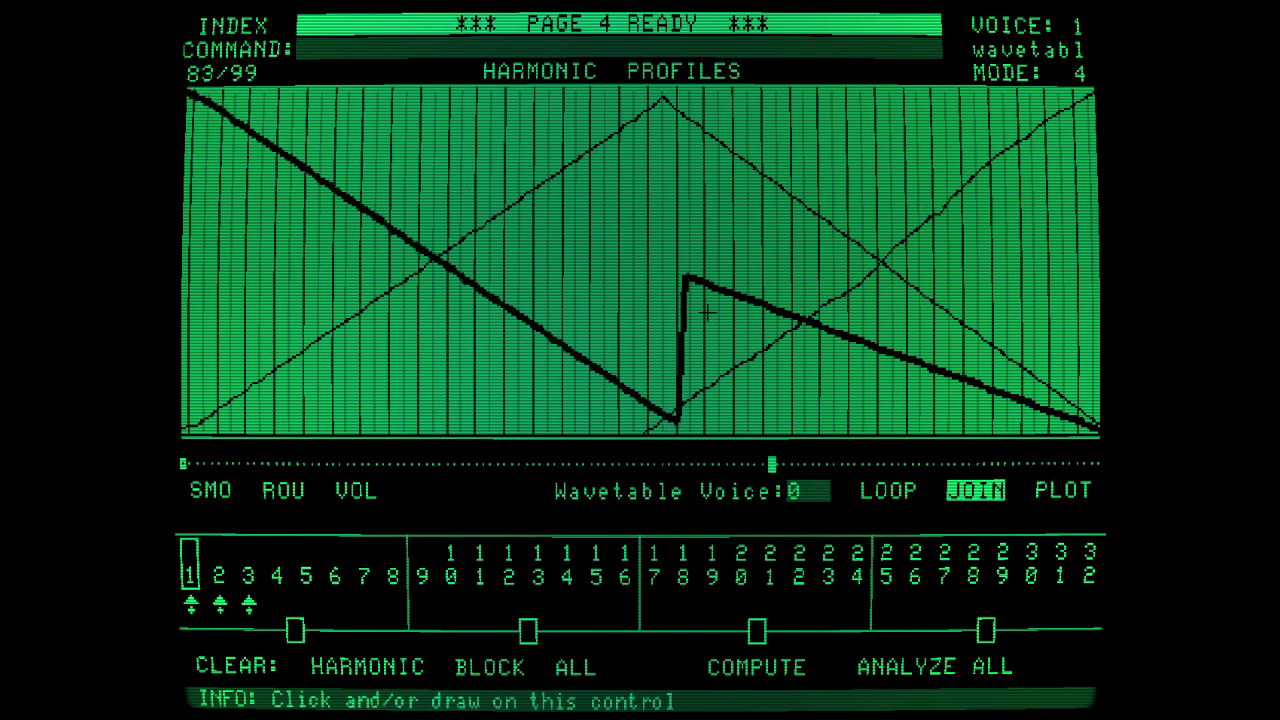
pyautogui.press('p')
pyautogui.moveTo(671, 432); pyautogui.dragTo(1098, 433)
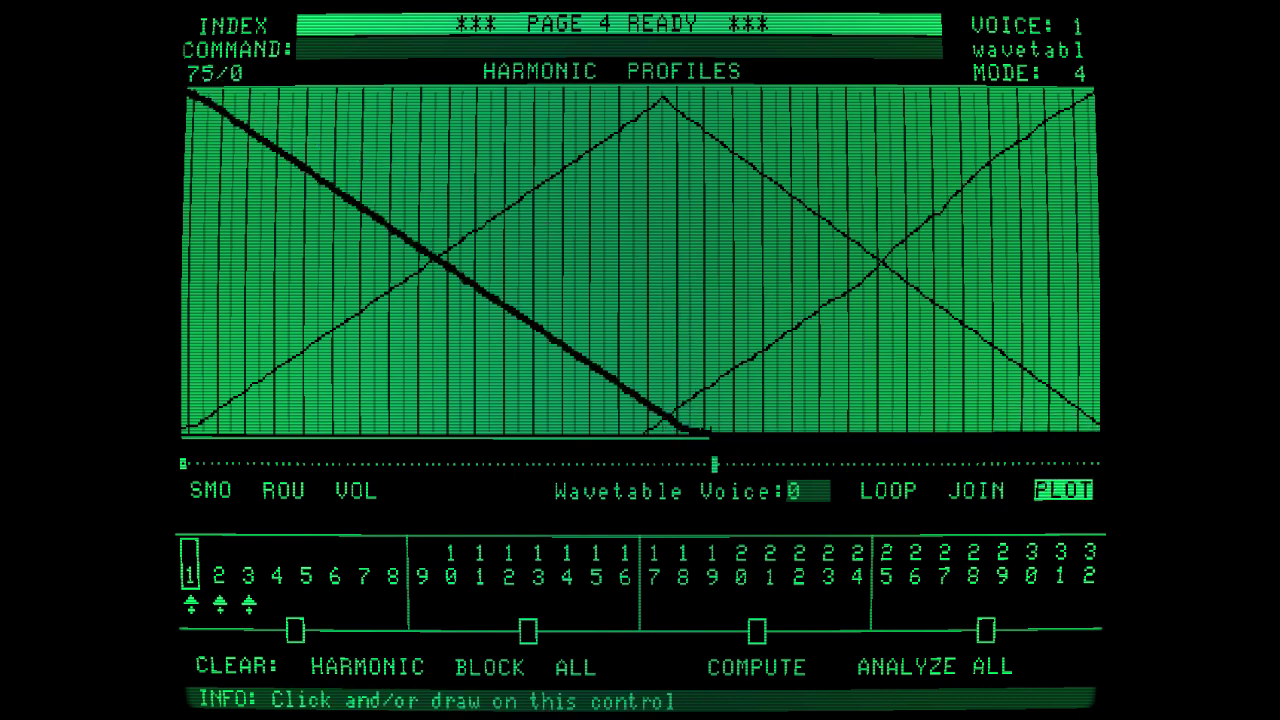
pyautogui.moveTo(714, 433); pyautogui.dragTo(678, 434)
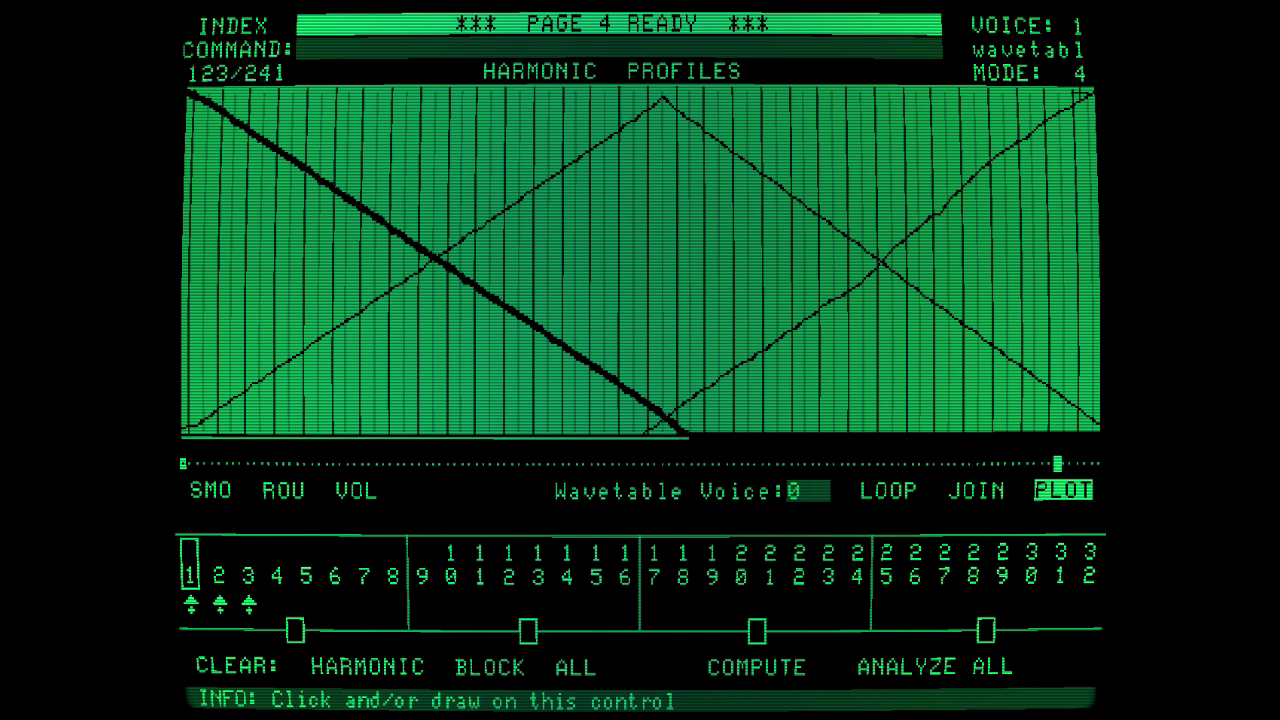
# Join harmonic 3's profile with a straight line rising from zero at about the middle to near maximum at the end.
pyautogui.click(248, 576)
pyautogui.press('j')
pyautogui.click(651, 435)
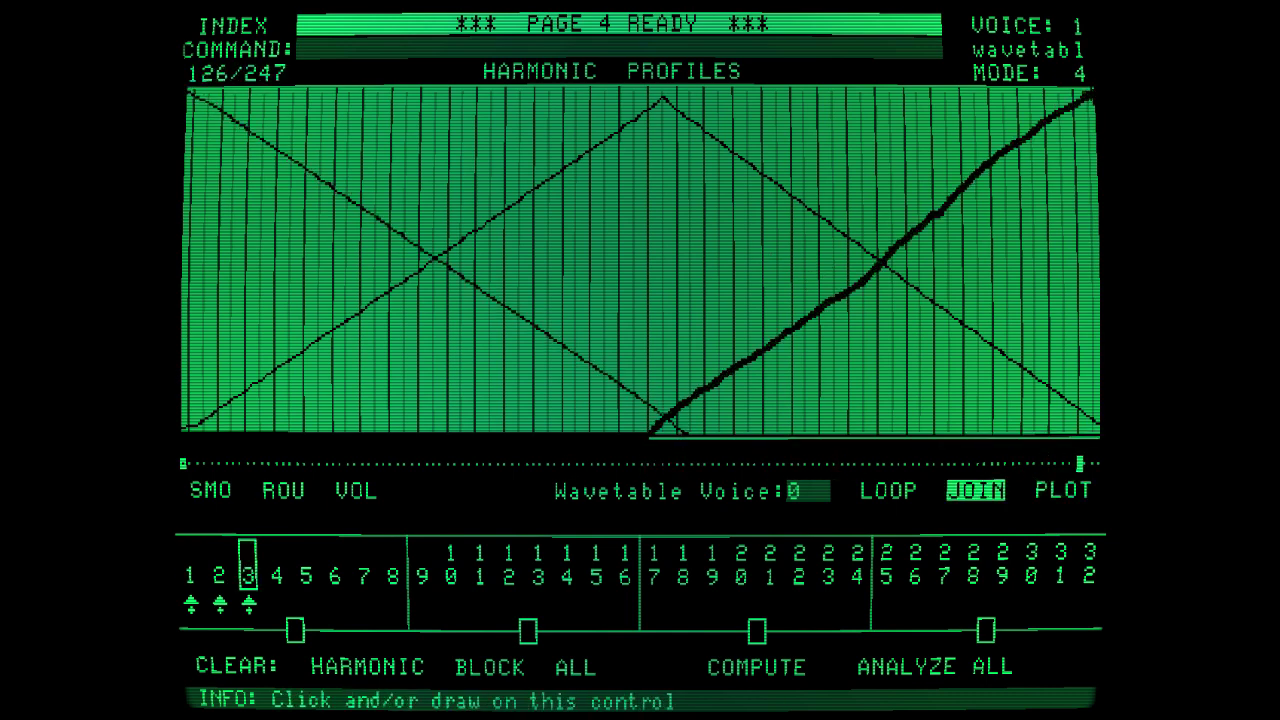
pyautogui.click(1082, 100)
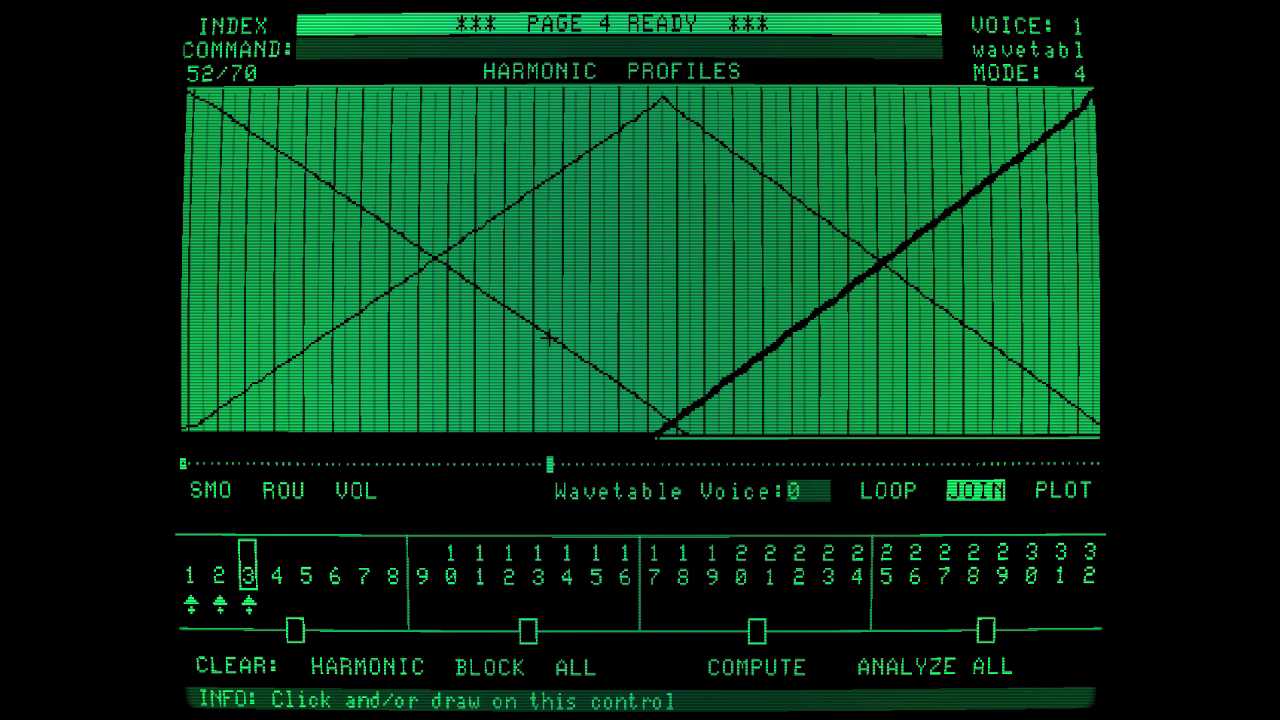
# Assign voice 2 as the wavetable voice with the command wt,2.
pyautogui.click(808, 490)
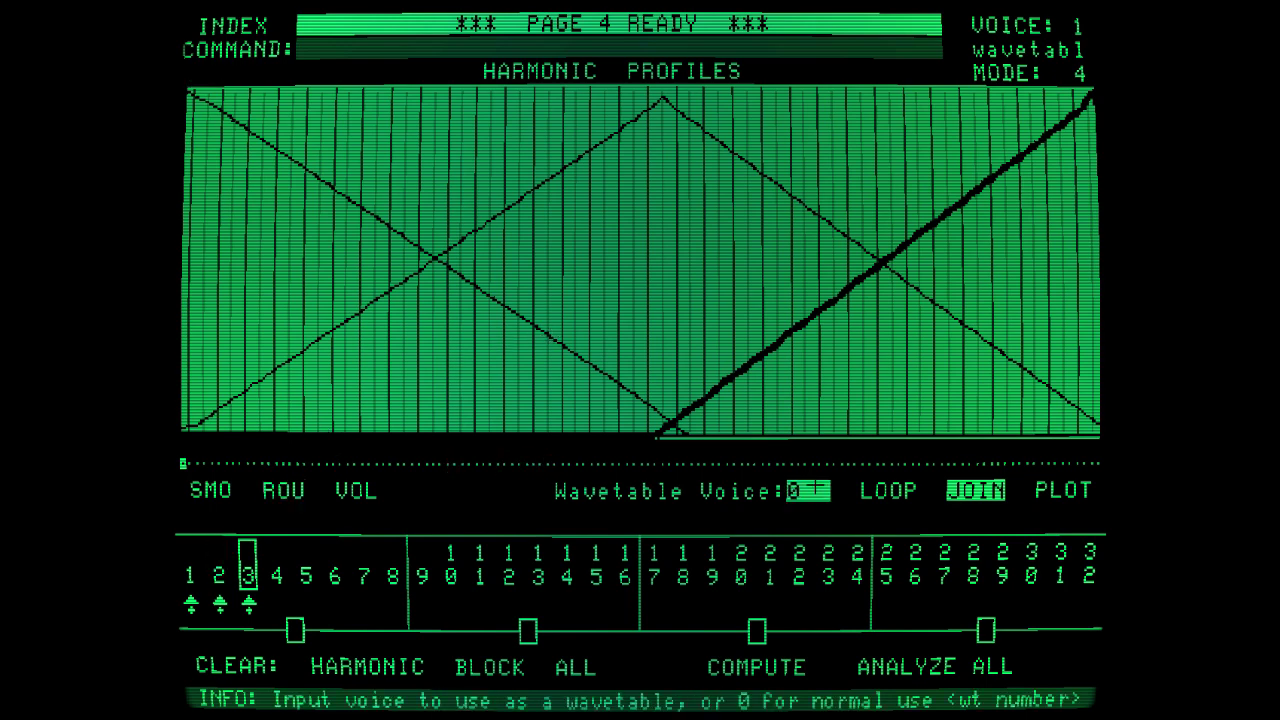
pyautogui.write('wt,2')
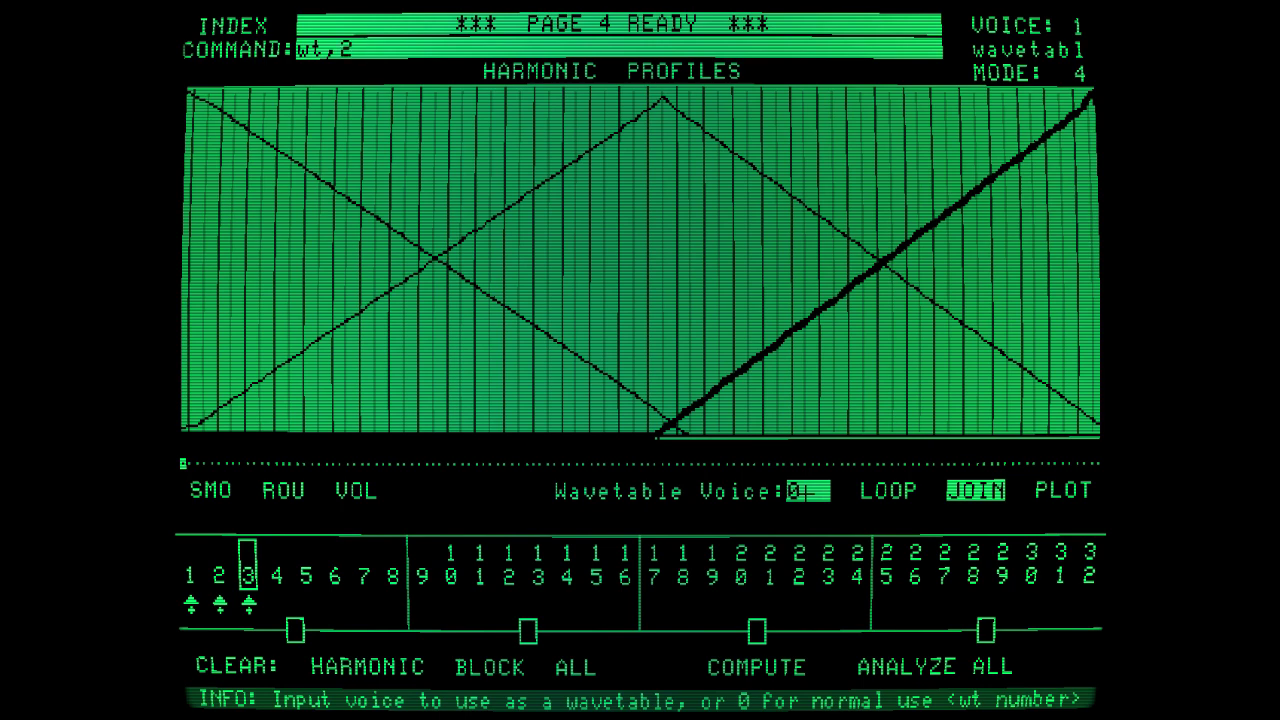
pyautogui.press('Return')
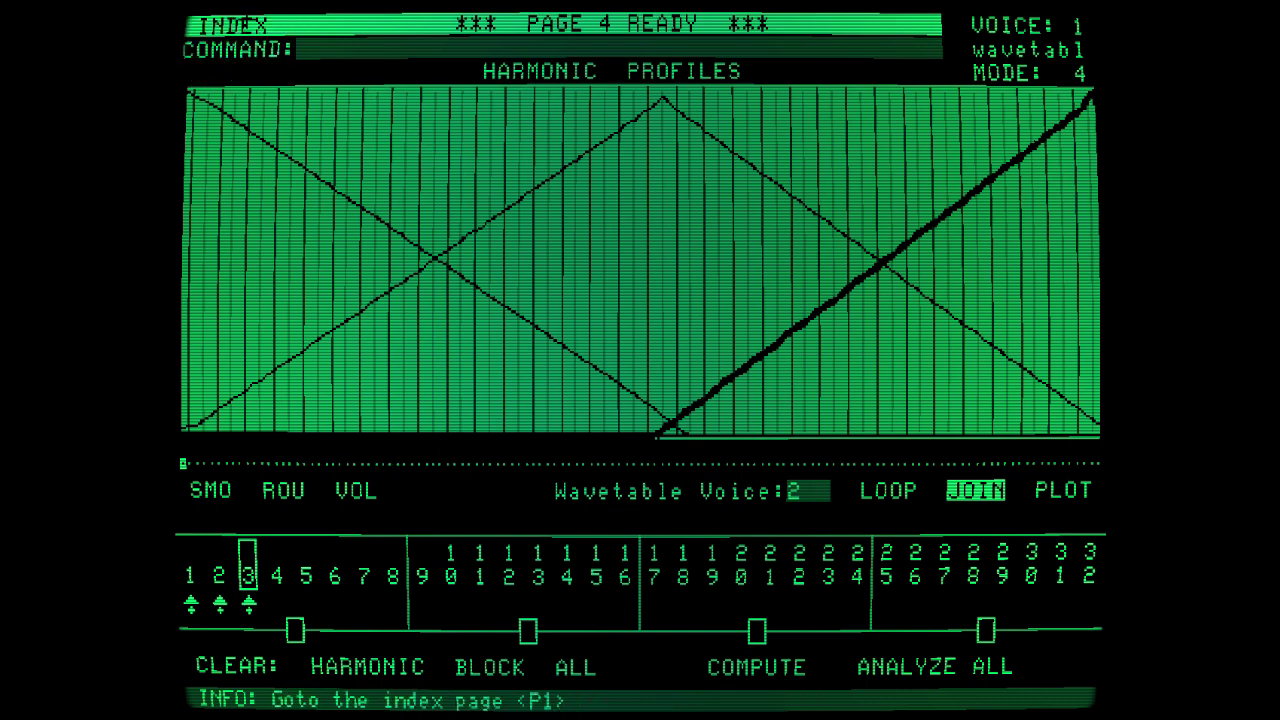
# Open the Waveform Display page and view voice 1's segments in format A with steps of 4 and 8.
pyautogui.click(230, 25)
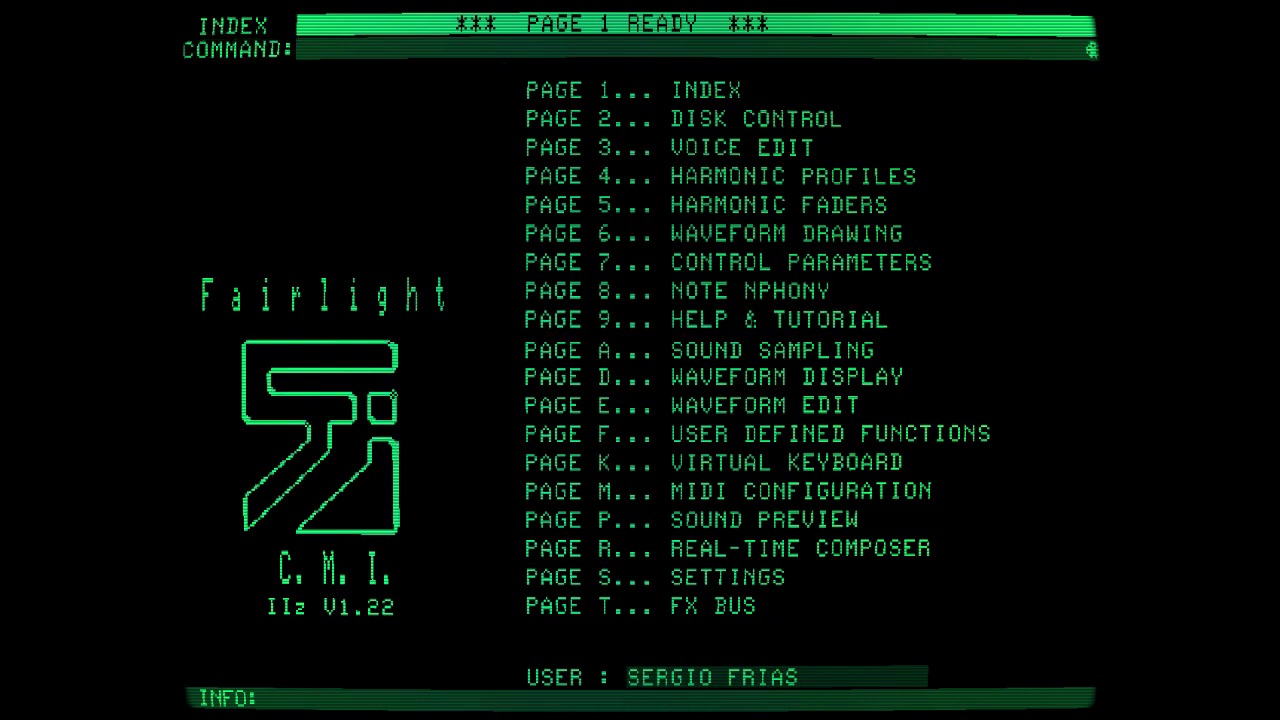
pyautogui.click(745, 377)
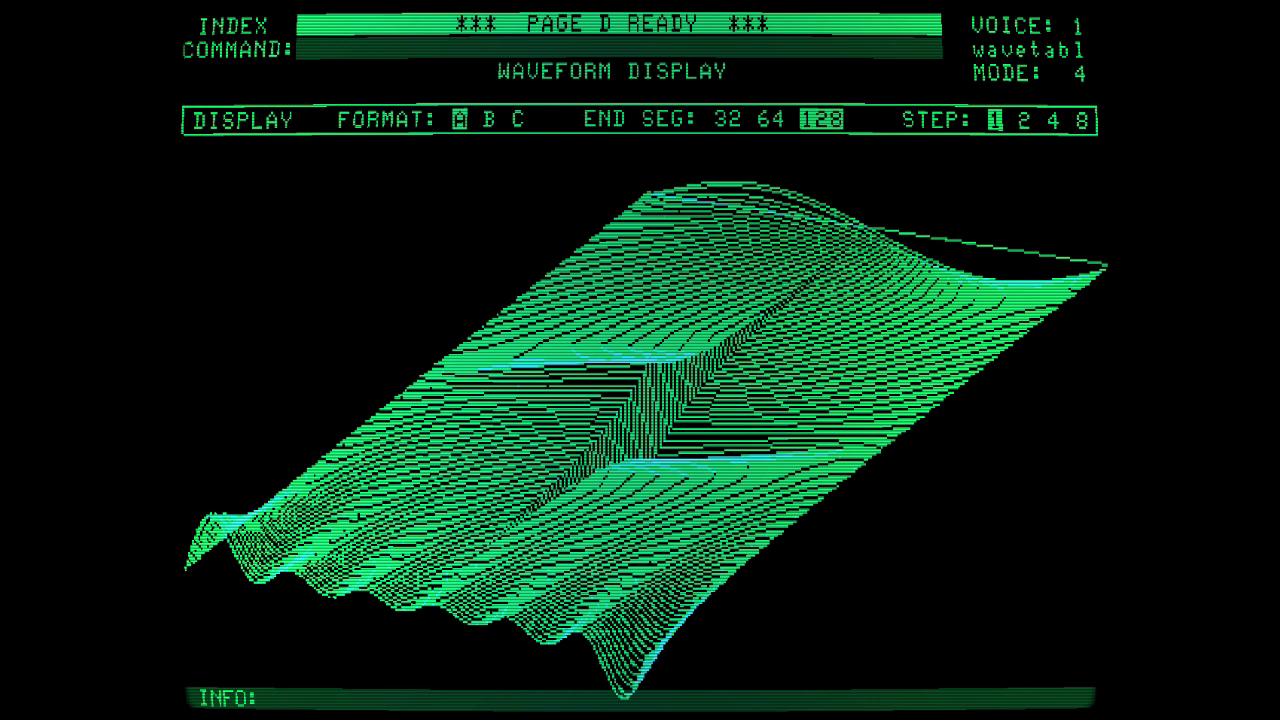
pyautogui.click(1053, 121)
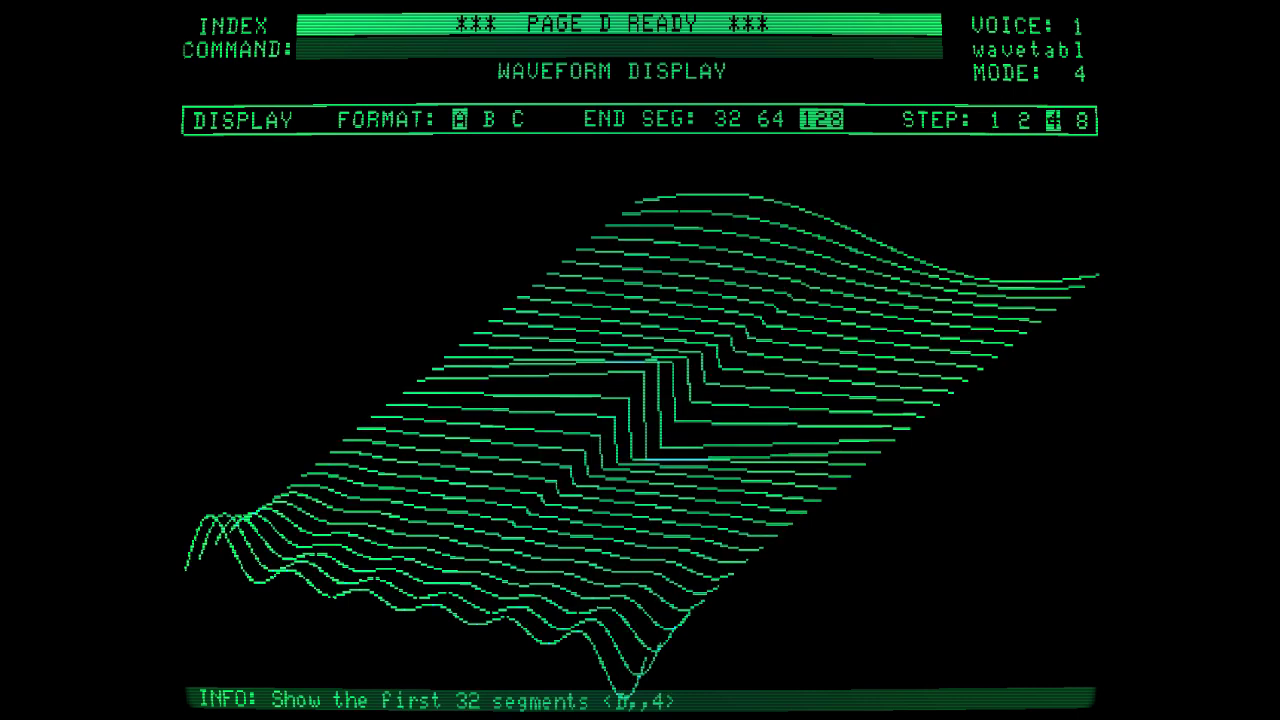
pyautogui.click(1082, 121)
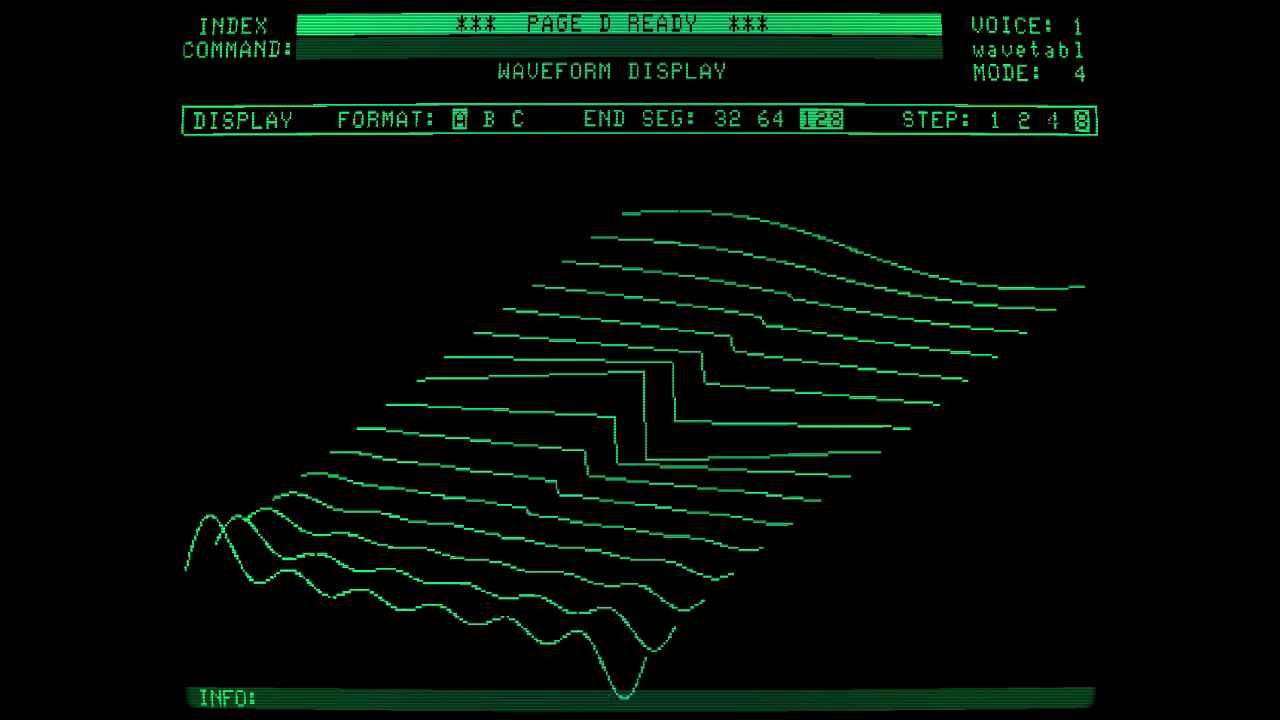
# Compare voice 1's display in formats B and C, trying steps 1, 2, 4 and 8 in format C, and return to format A.
pyautogui.click(489, 120)
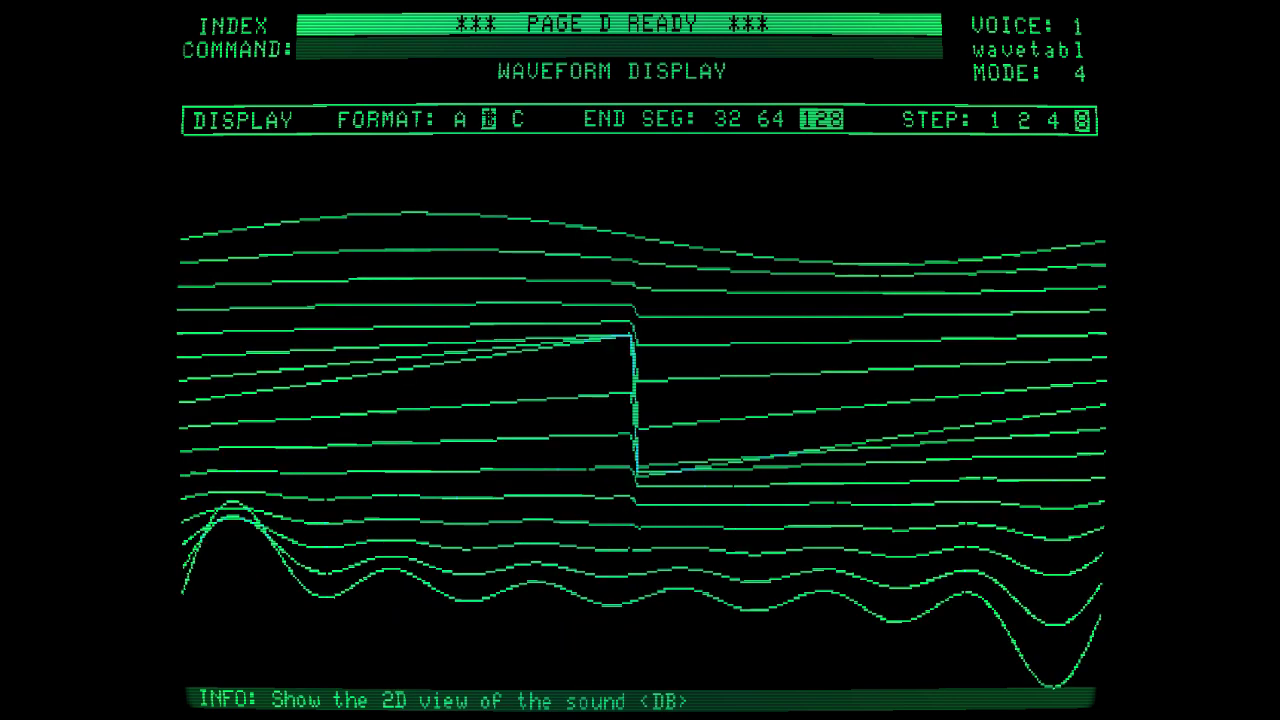
pyautogui.click(517, 120)
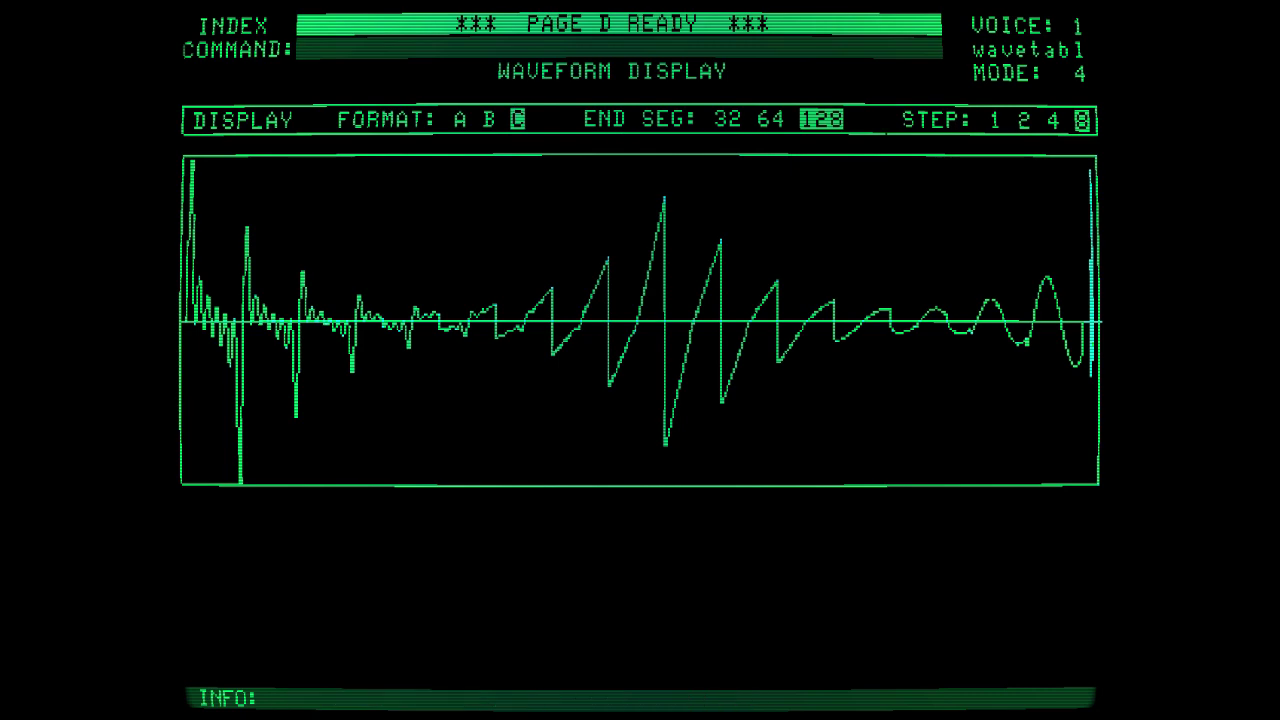
pyautogui.click(995, 120)
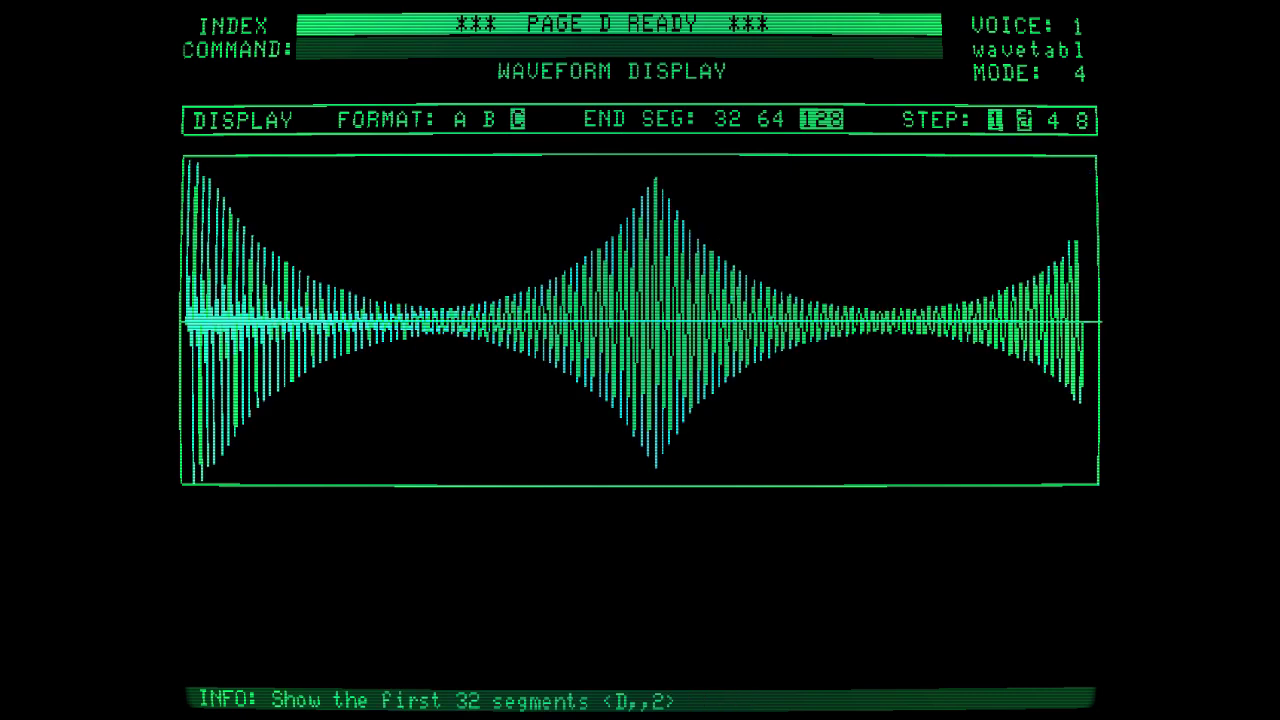
pyautogui.click(1025, 121)
pyautogui.click(1053, 121)
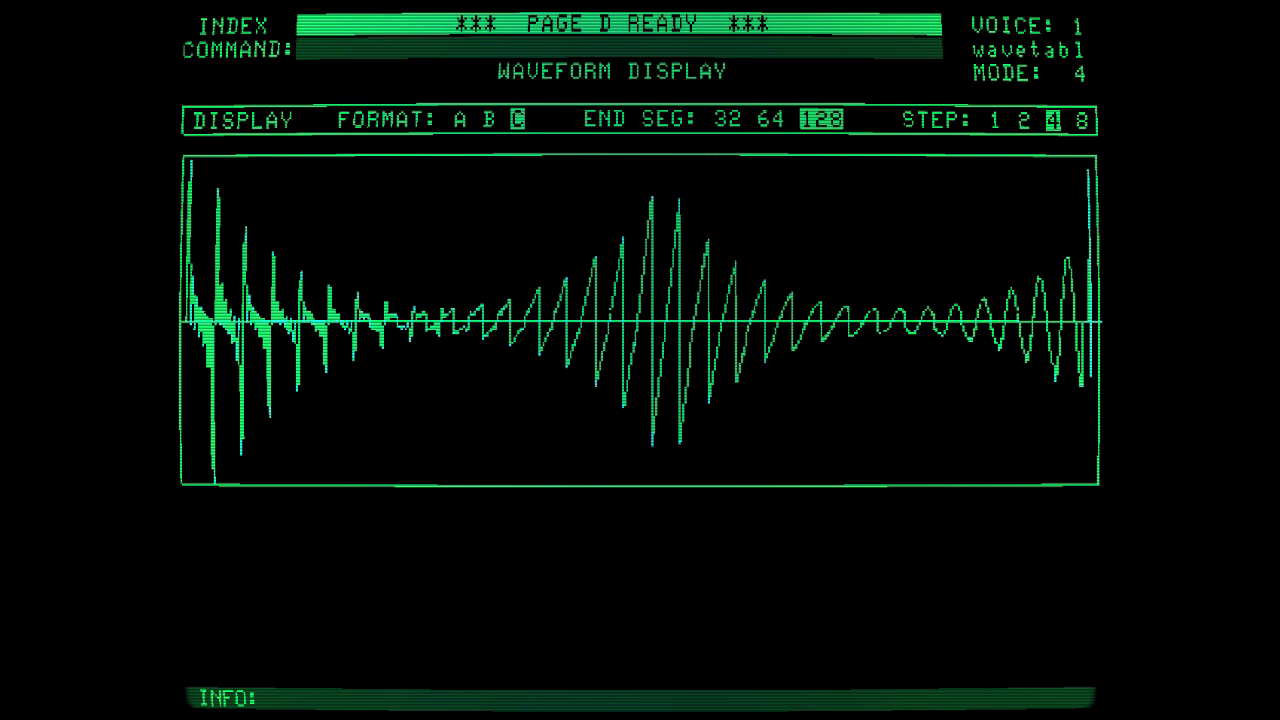
pyautogui.click(1081, 119)
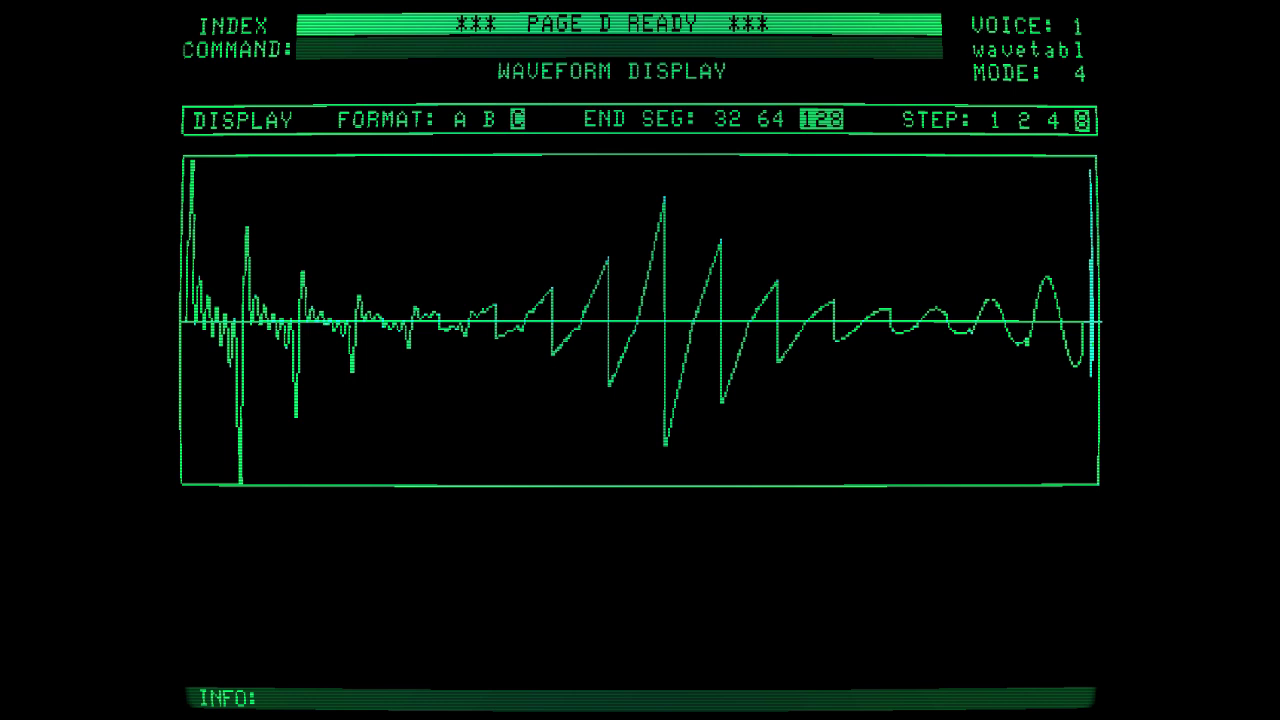
pyautogui.click(460, 120)
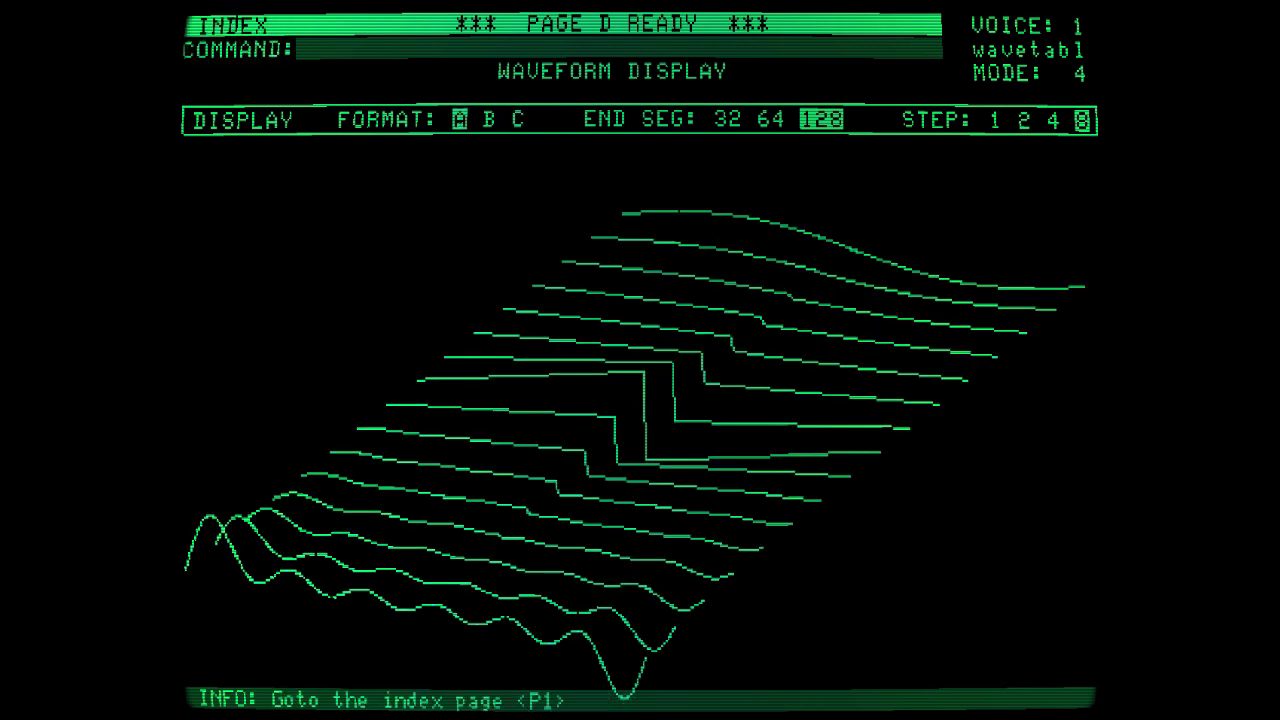
# On the Waveform Drawing page, set voice 1 to mode 2 and run the automatic segment stepping, stopping it at segment 113.
pyautogui.click(228, 25)
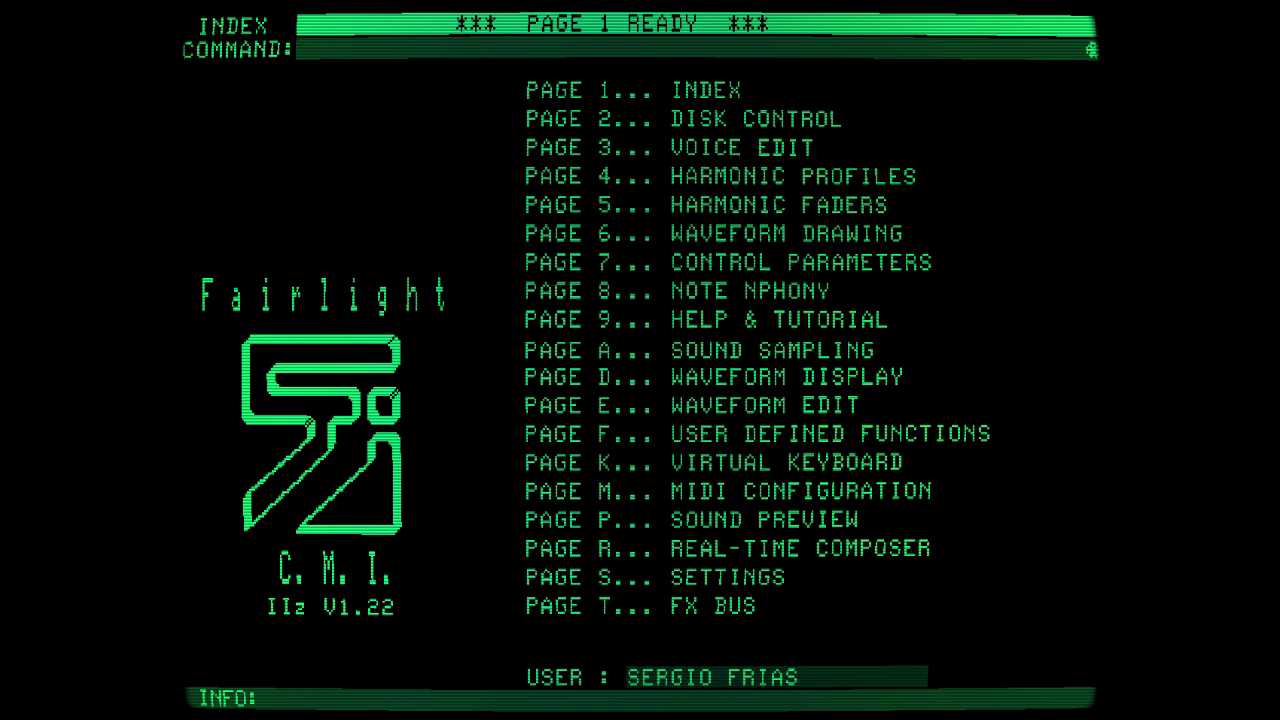
pyautogui.click(763, 230)
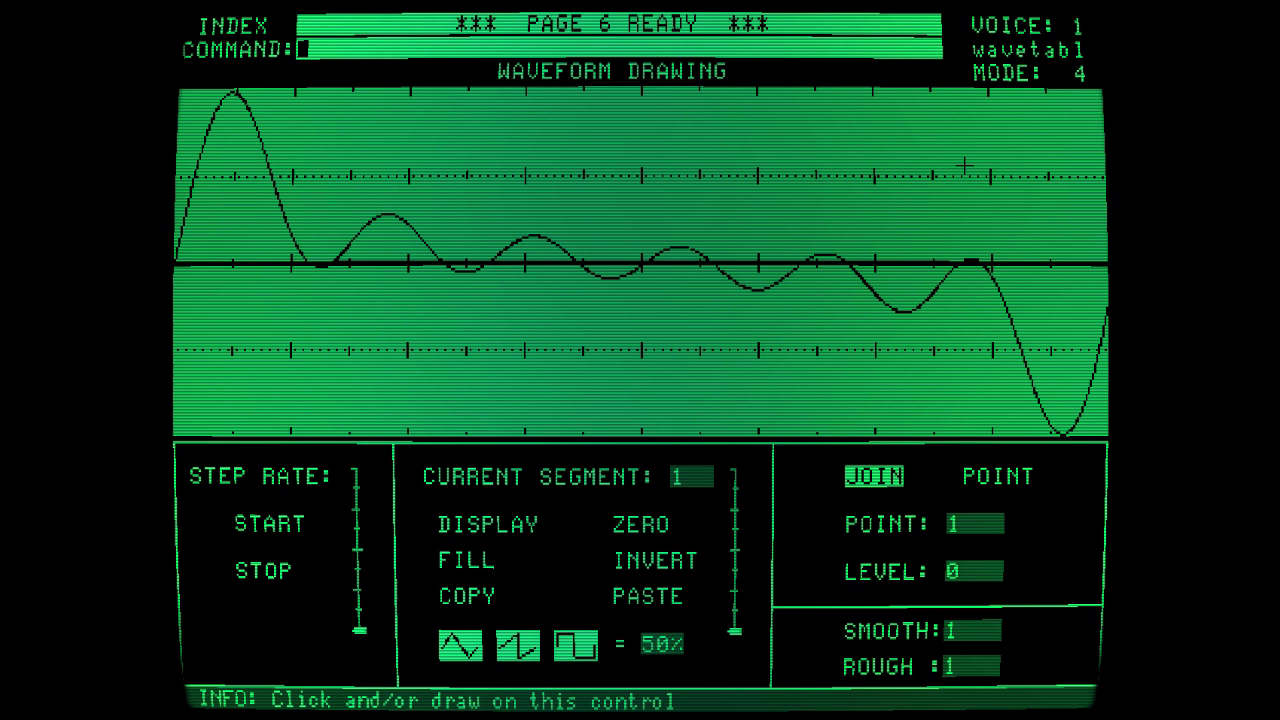
pyautogui.write('mode 2')
pyautogui.press('Return')
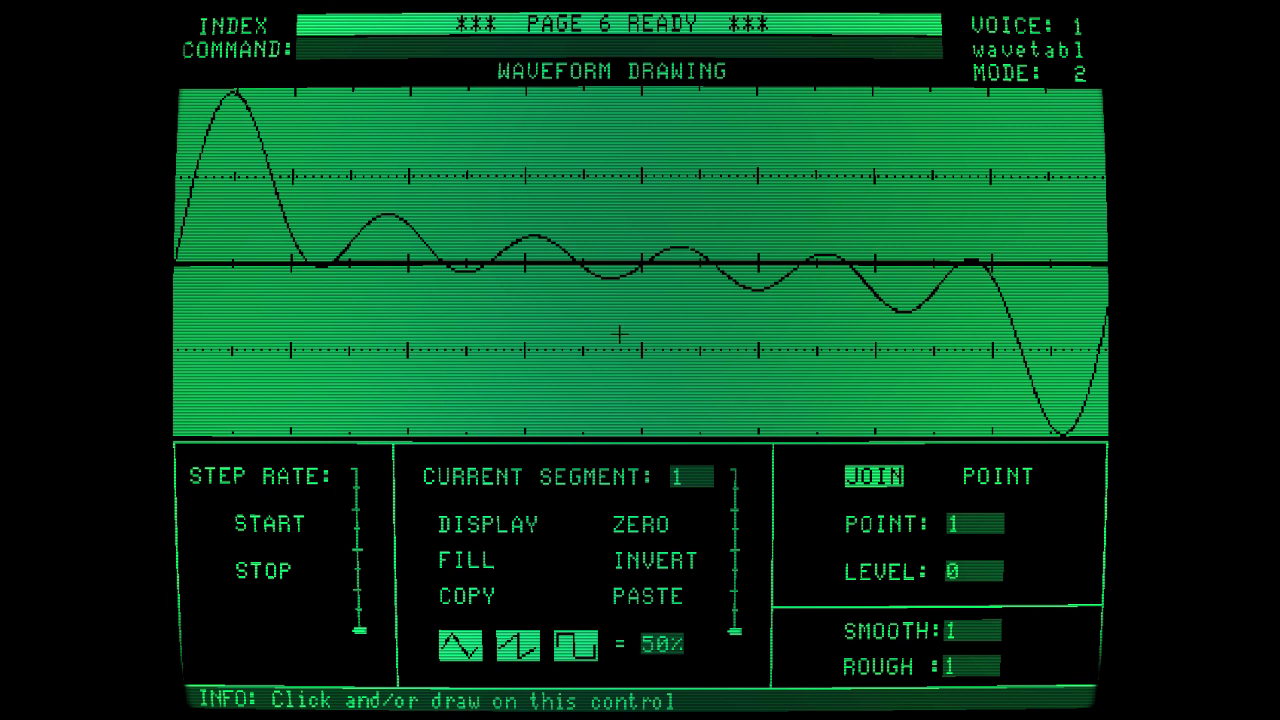
pyautogui.click(269, 523)
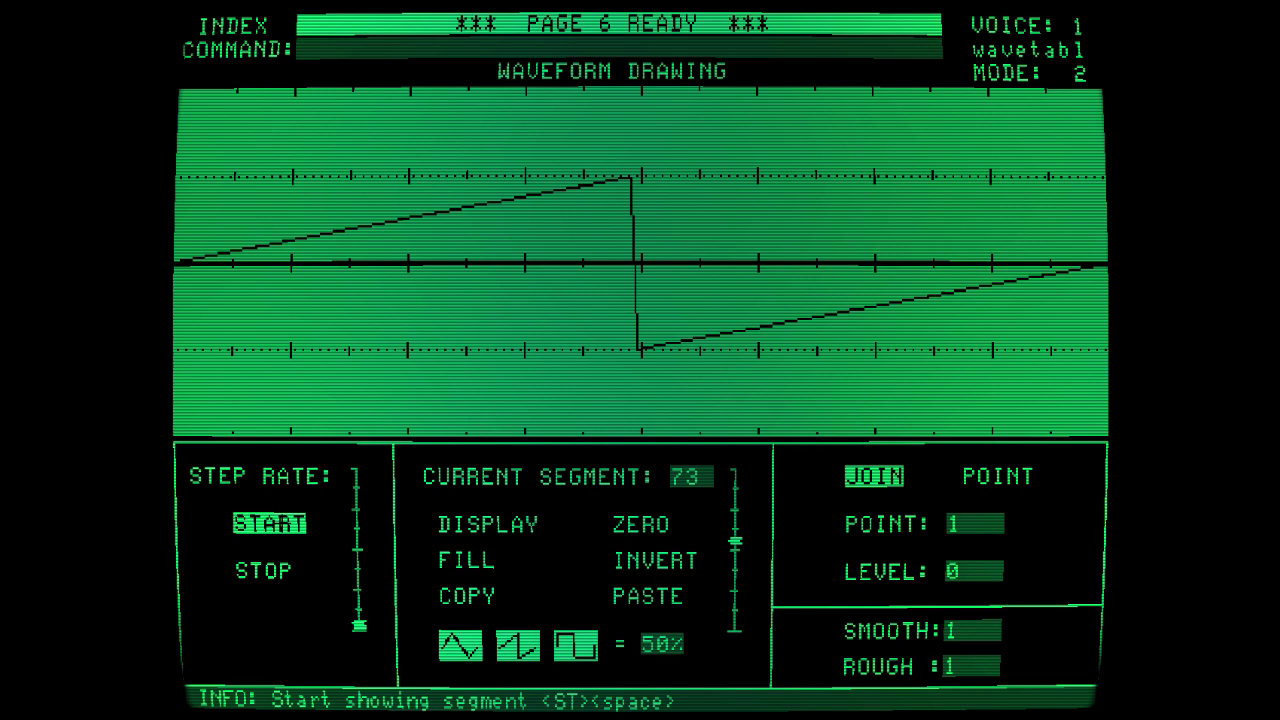
pyautogui.click(263, 570)
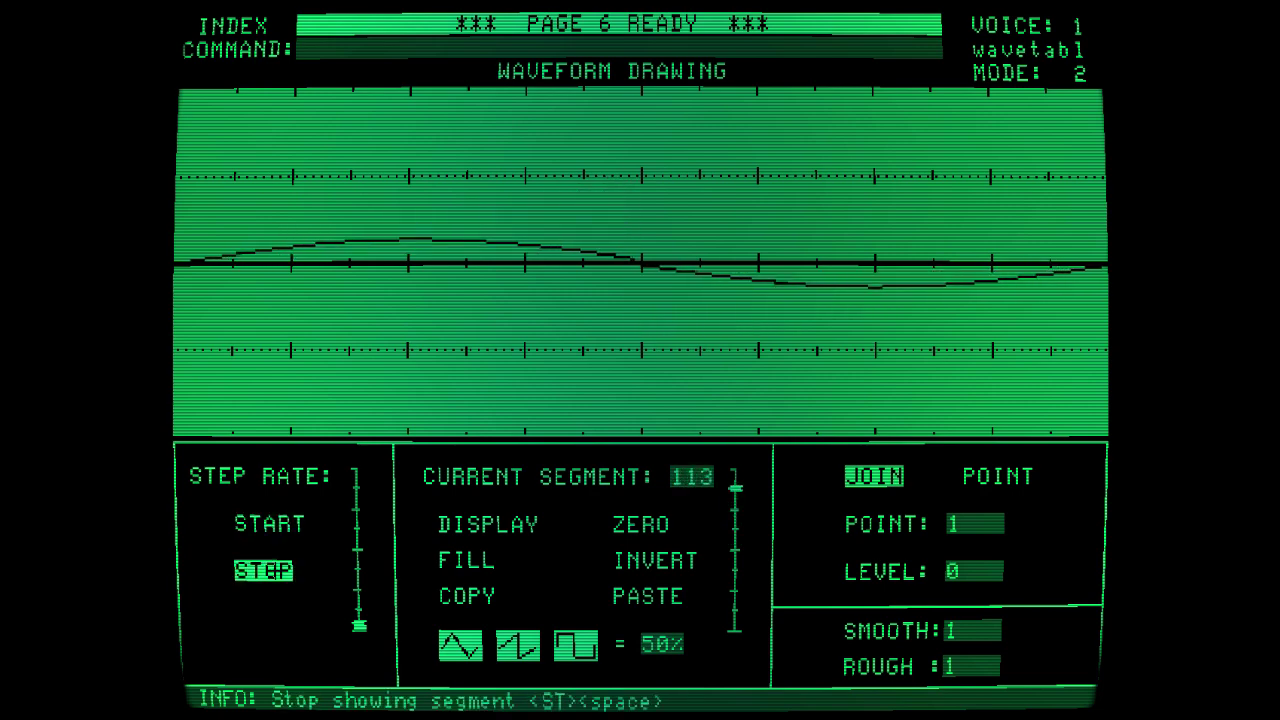